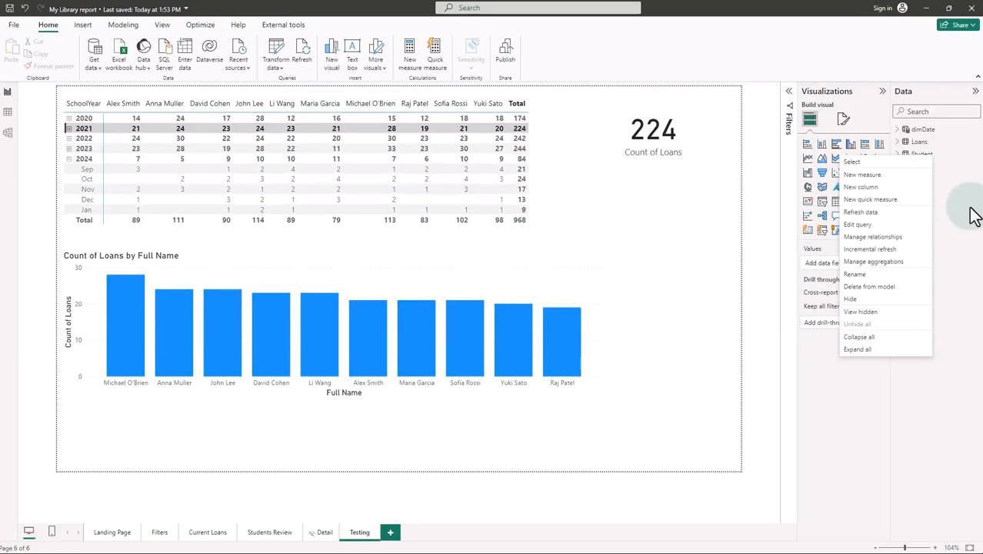
# Create an empty manually entered table named MyMeasures and load it into the model
pyautogui.click(668, 193)
pyautogui.click(180, 50)
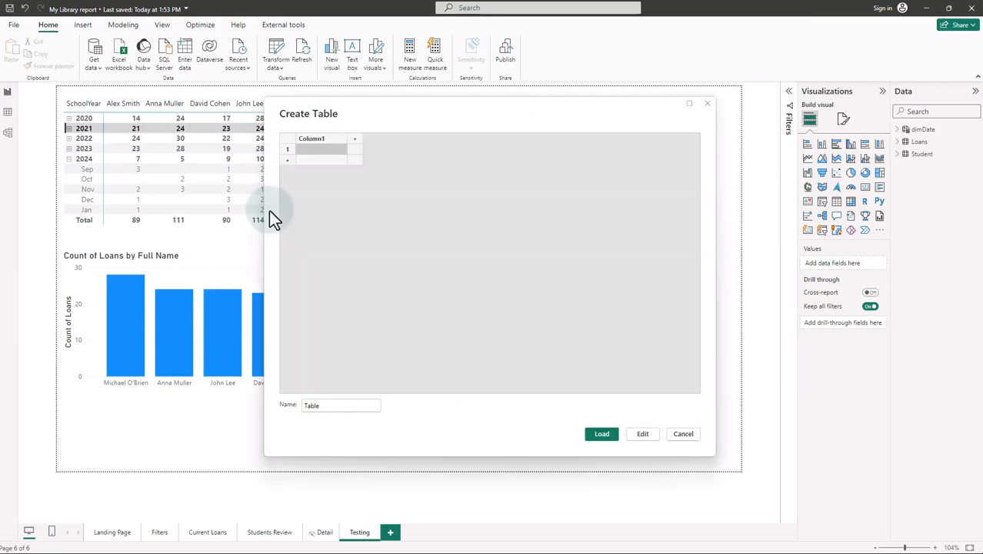
pyautogui.click(330, 404)
pyautogui.doubleClick(330, 404)
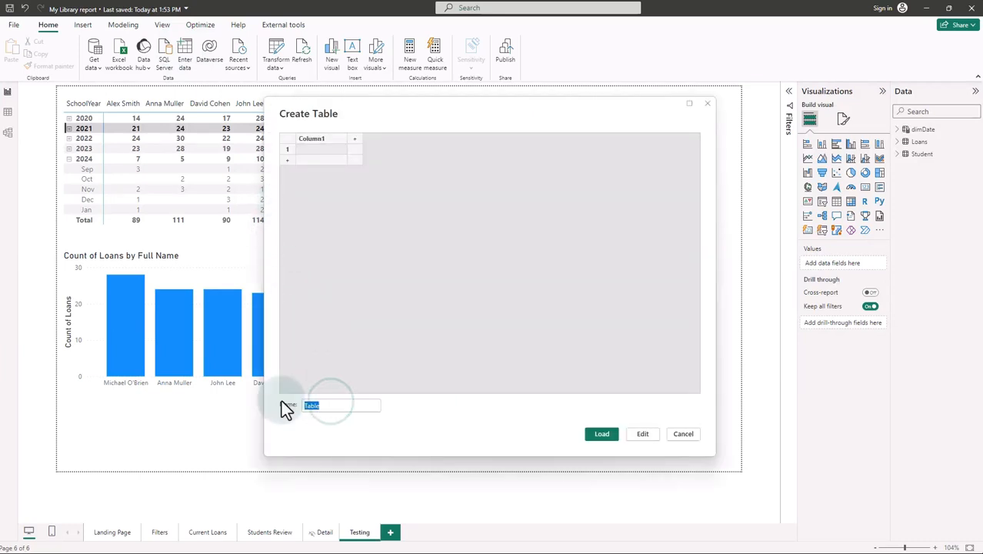
pyautogui.write('MyMeasures')
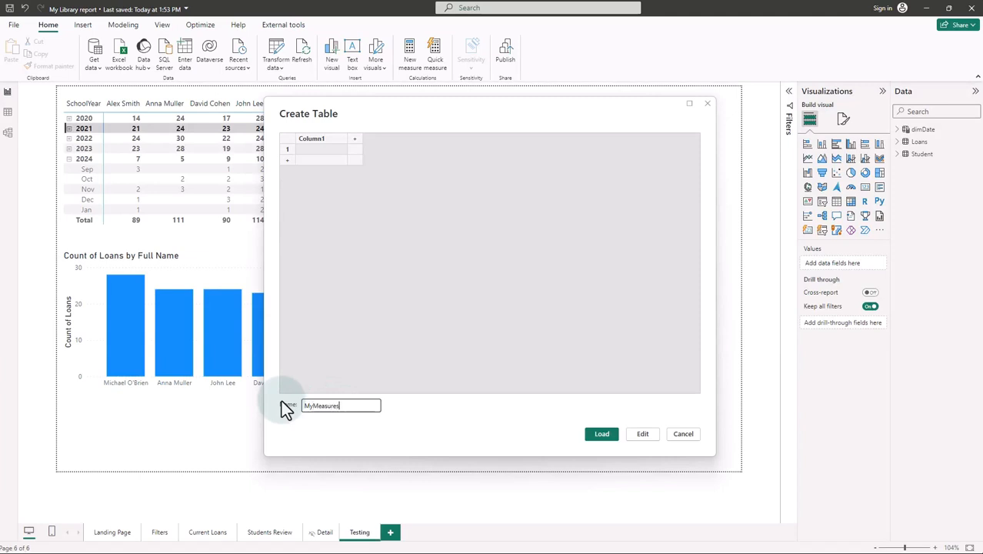
pyautogui.click(602, 434)
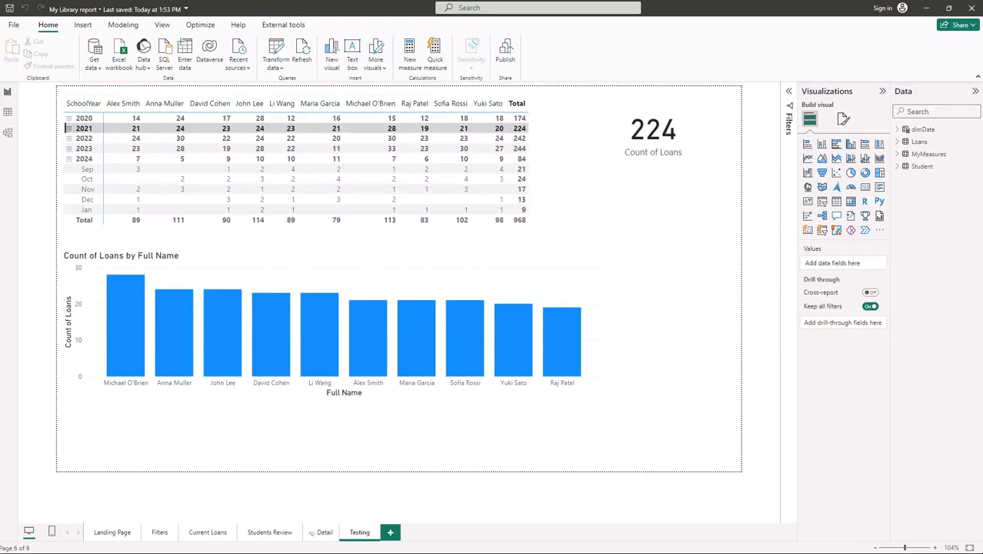
# Add a measure to the MyMeasures table with the formula Total Loans = COUNTROWS(Loans)
pyautogui.rightClick(939, 154)
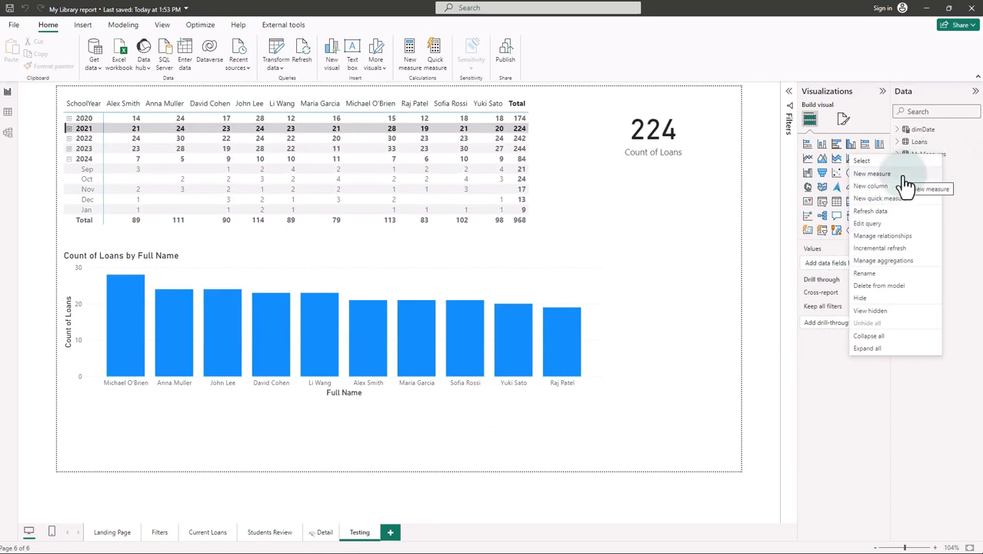
pyautogui.click(905, 175)
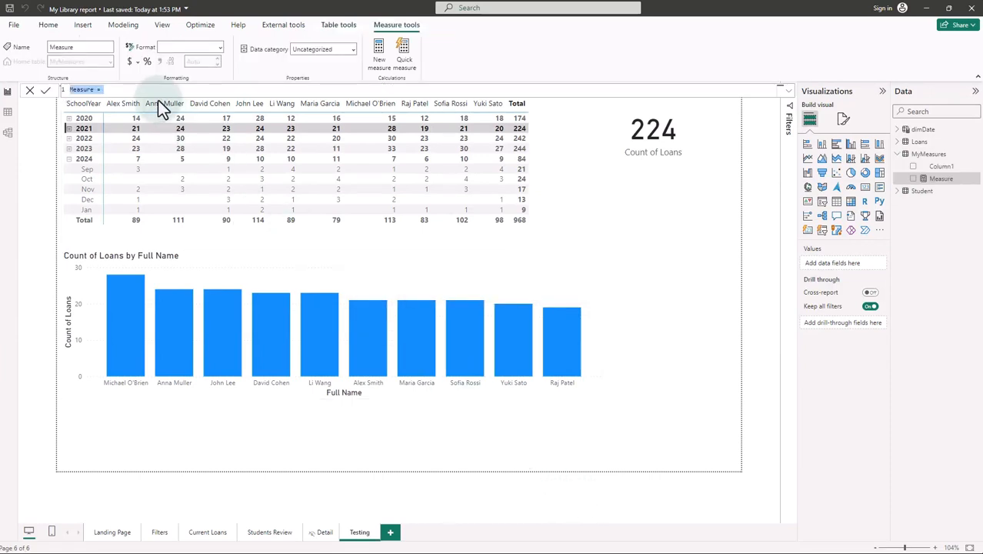
pyautogui.write('Total Loans')
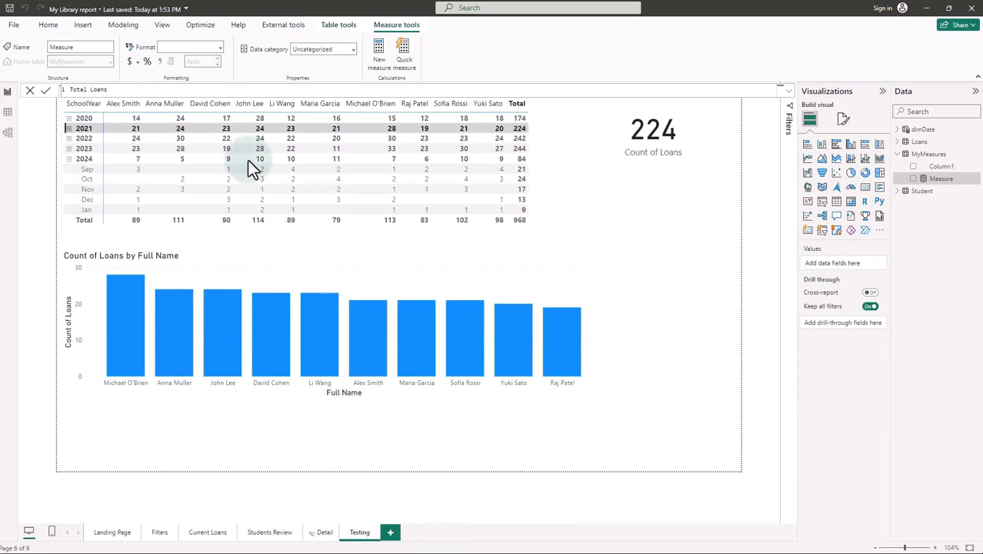
pyautogui.click(216, 96)
pyautogui.write('= countr')
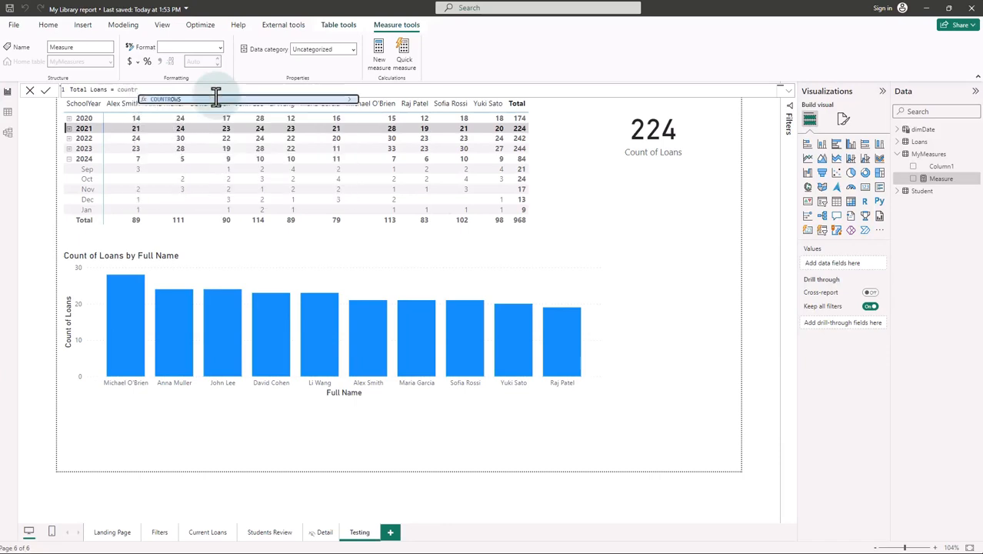
pyautogui.click(216, 97)
pyautogui.write('loa')
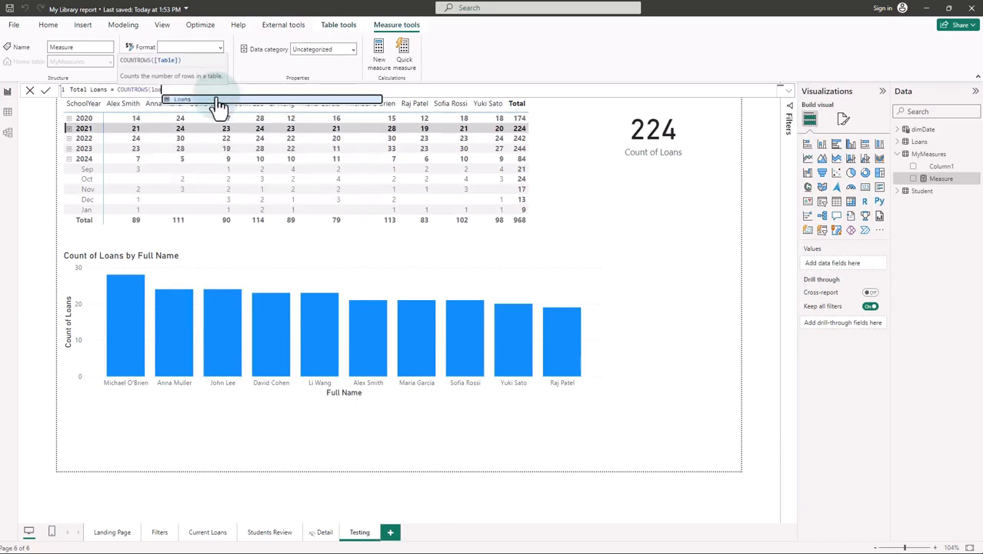
pyautogui.click(218, 100)
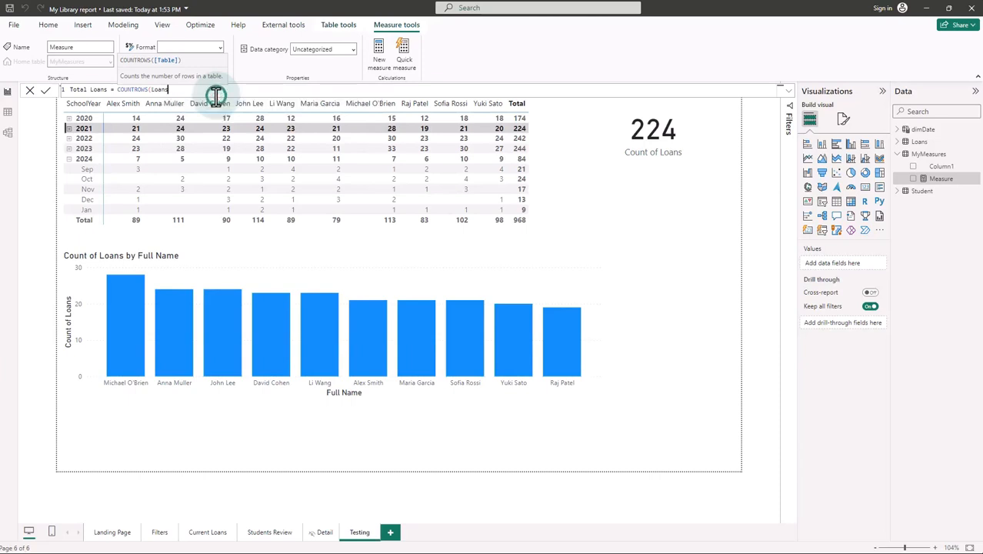
pyautogui.write(')')
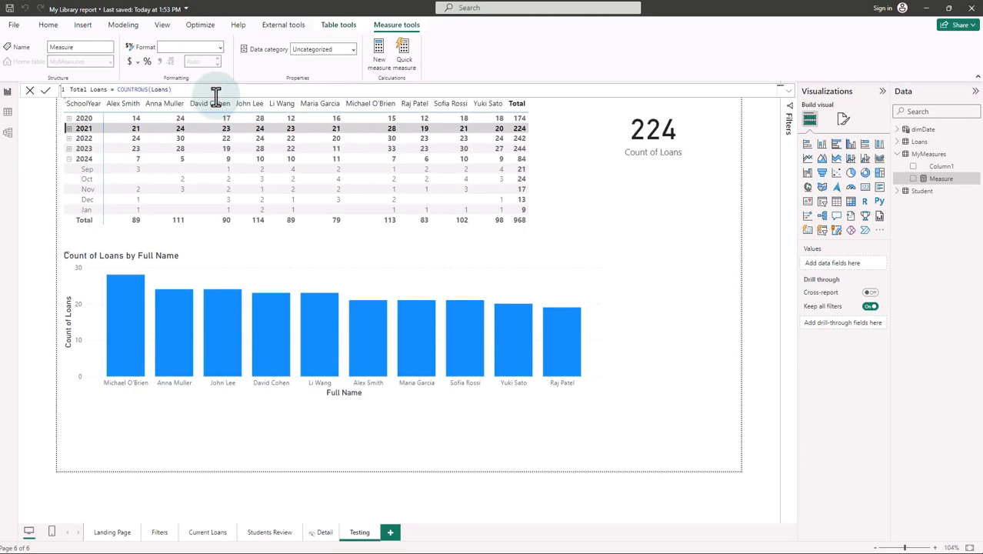
pyautogui.press('Return')
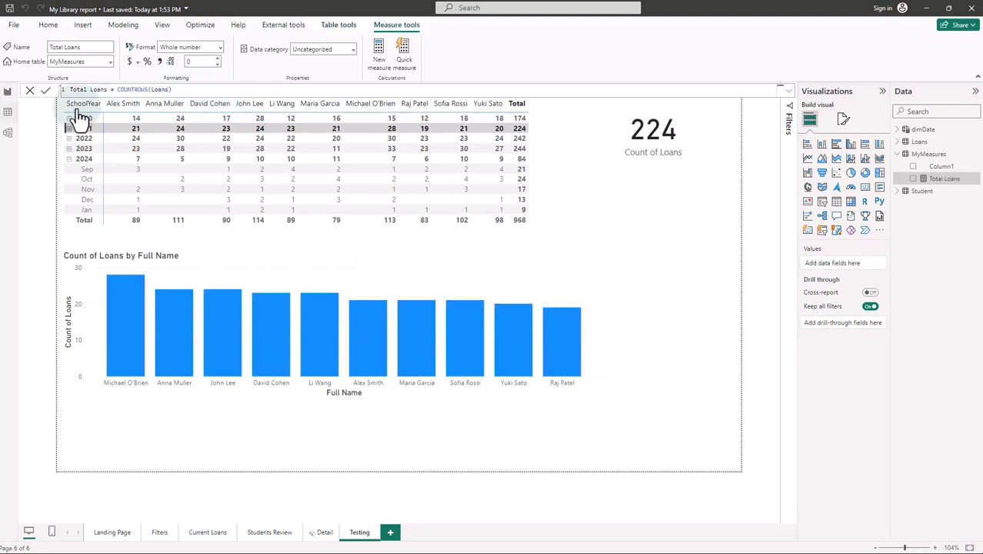
# Inspect the MyMeasures table's data in Table view, and return to the report
pyautogui.click(7, 116)
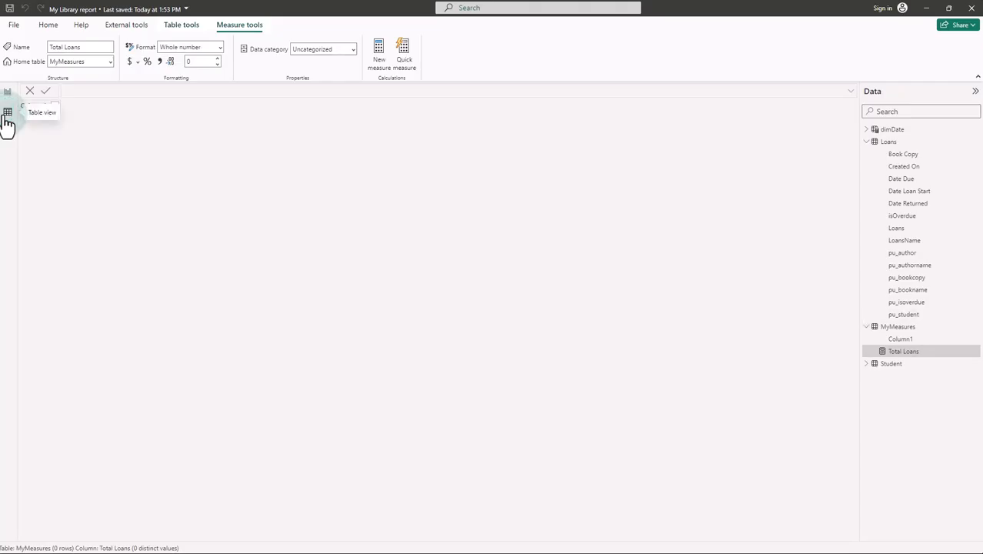
pyautogui.click(900, 327)
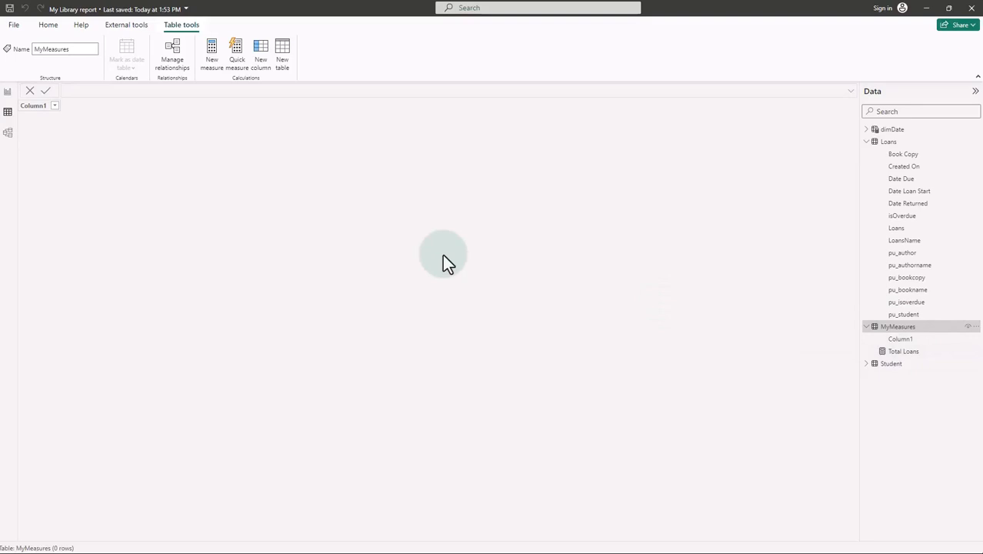
pyautogui.click(8, 92)
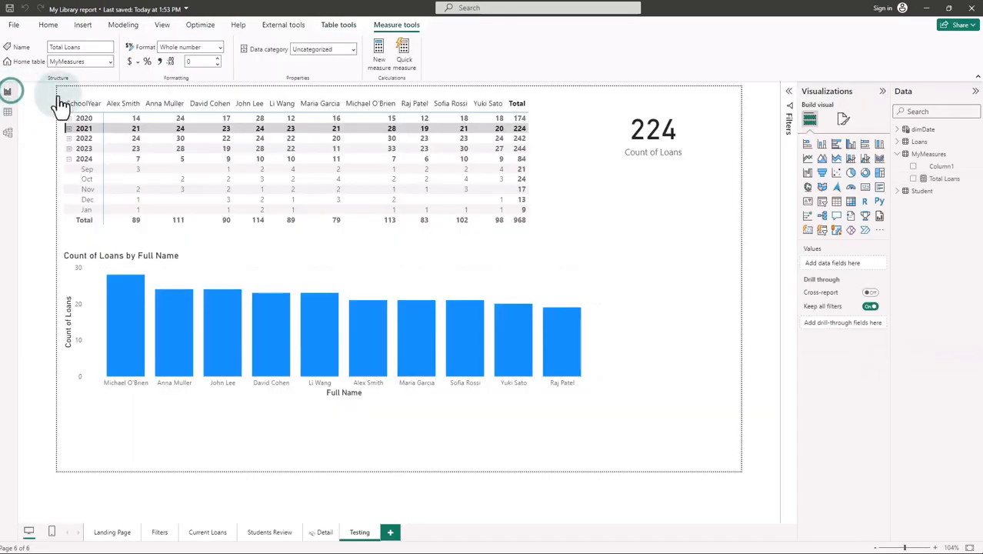
# Replace the Count of Loans field in the card visual with the Total Loans measure
pyautogui.click(663, 153)
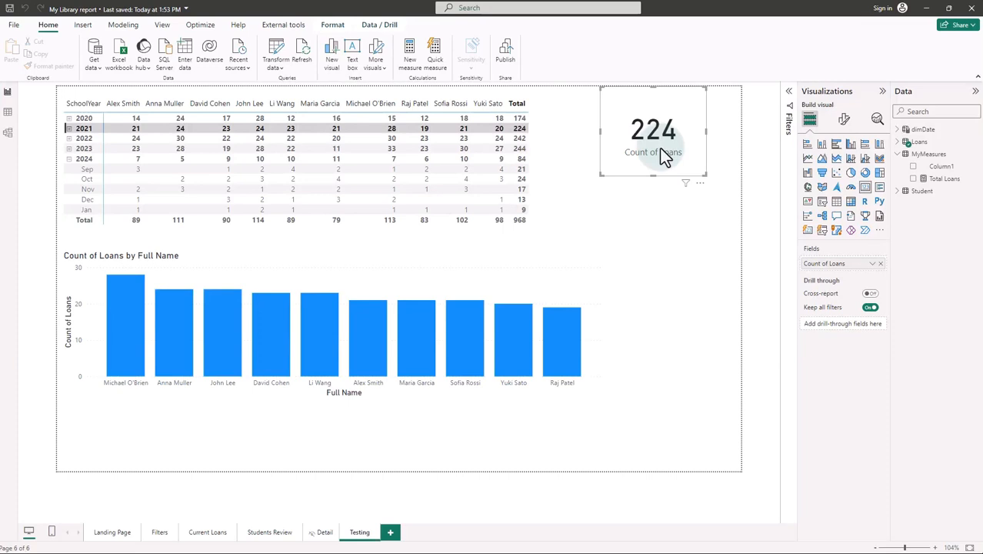
pyautogui.click(881, 264)
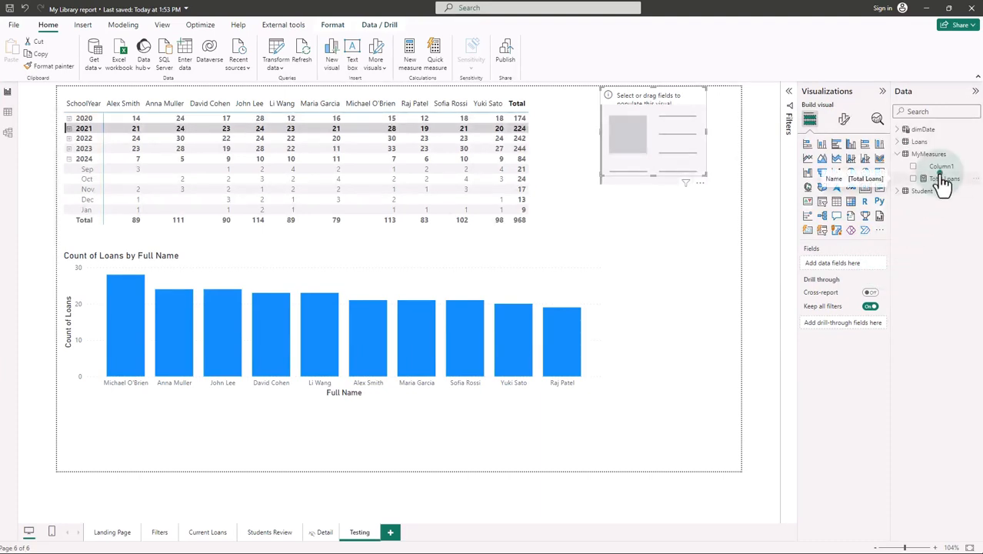
pyautogui.moveTo(944, 185); pyautogui.dragTo(845, 259)
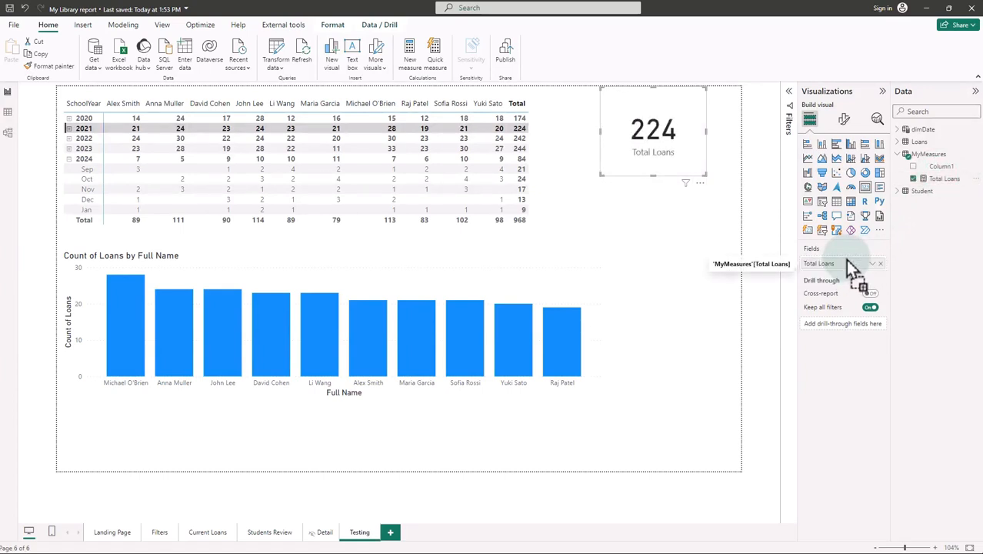
# Replace Count of Loans on the column chart's Y-axis with the Total Loans measure
pyautogui.click(555, 292)
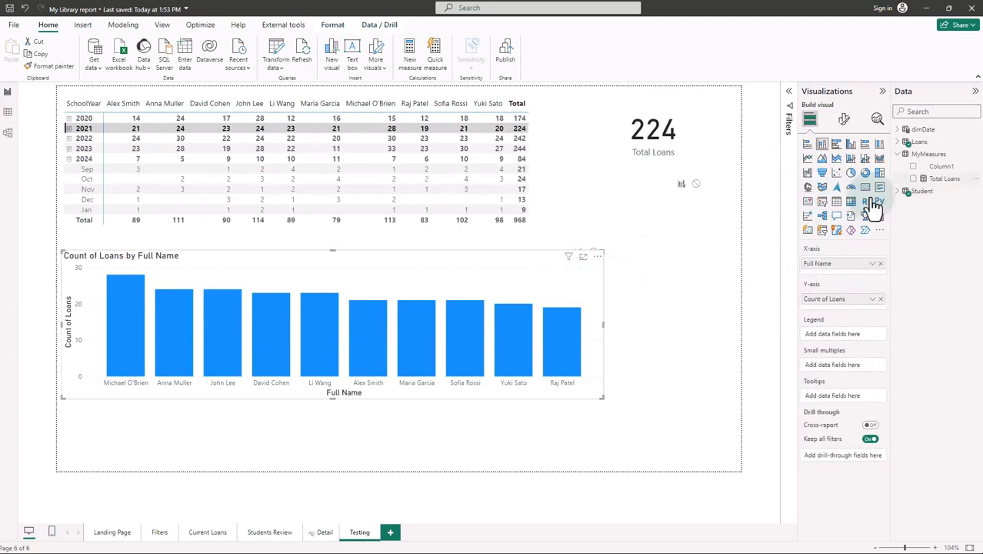
pyautogui.moveTo(945, 179); pyautogui.dragTo(863, 302)
pyautogui.click(881, 312)
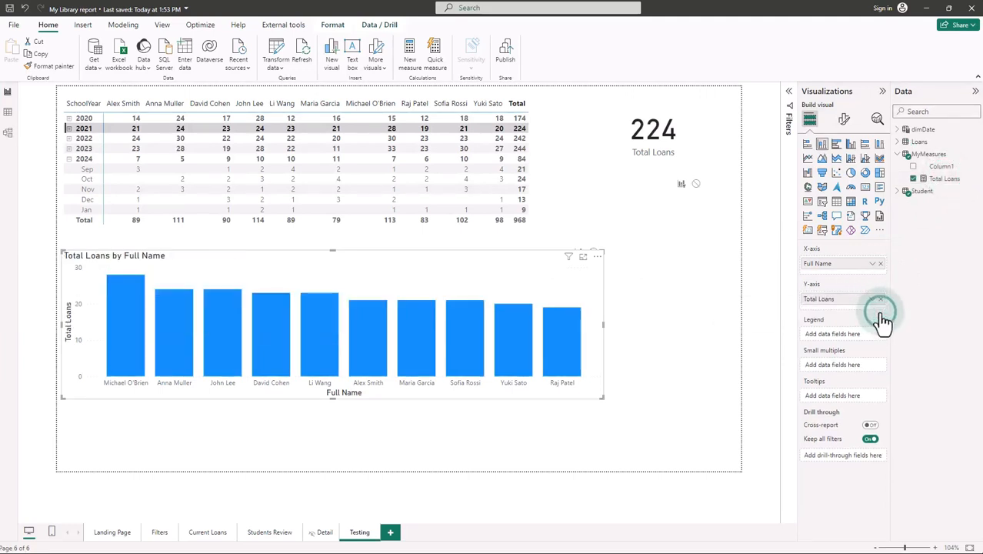
# Replace Count of Loans in the matrix's values with the Total Loans measure
pyautogui.click(545, 235)
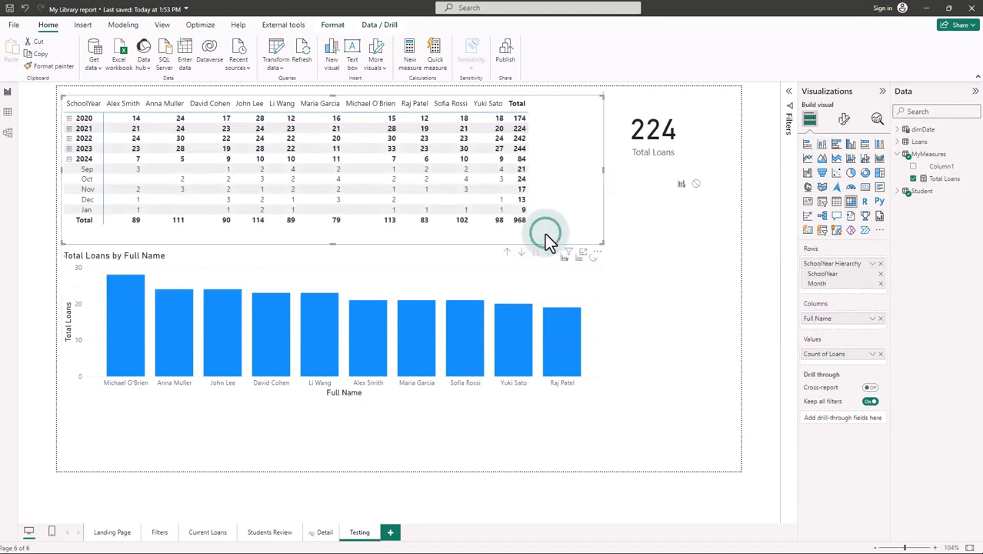
pyautogui.moveTo(945, 178); pyautogui.dragTo(852, 353)
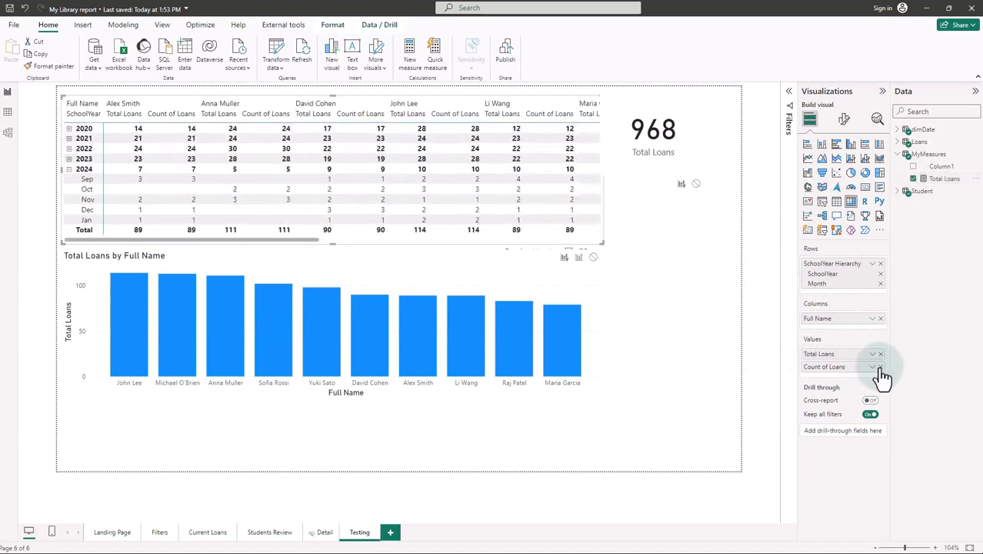
pyautogui.click(881, 367)
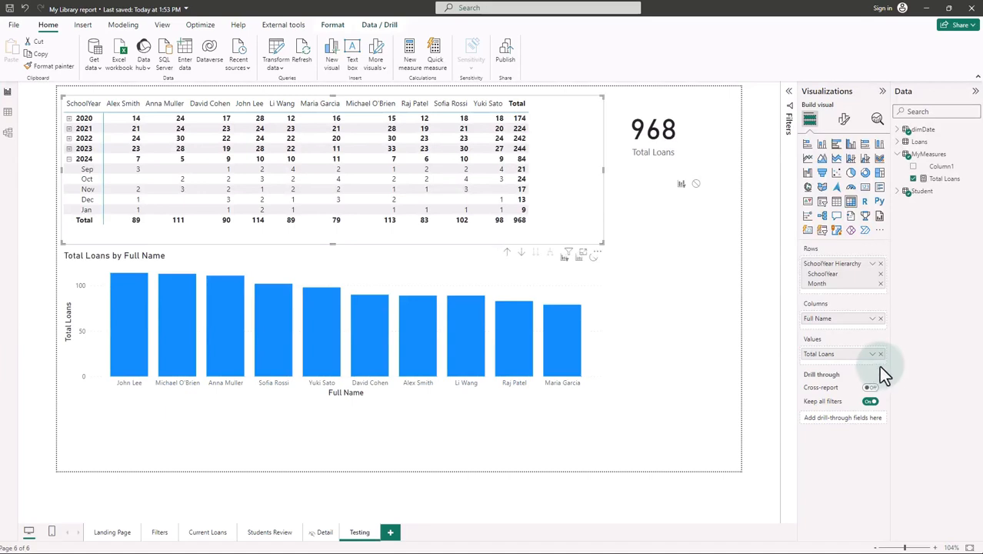
pyautogui.click(941, 179)
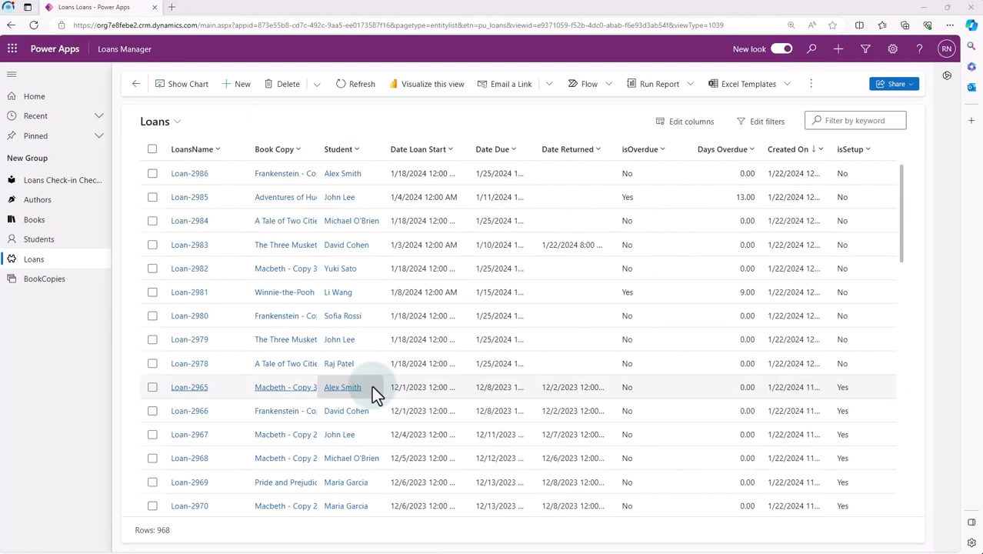
# In the Power Apps Loans Manager, clear the Date Returned of Loan-2965, save and close it, and show the Overdue Loans view
pyautogui.click(189, 389)
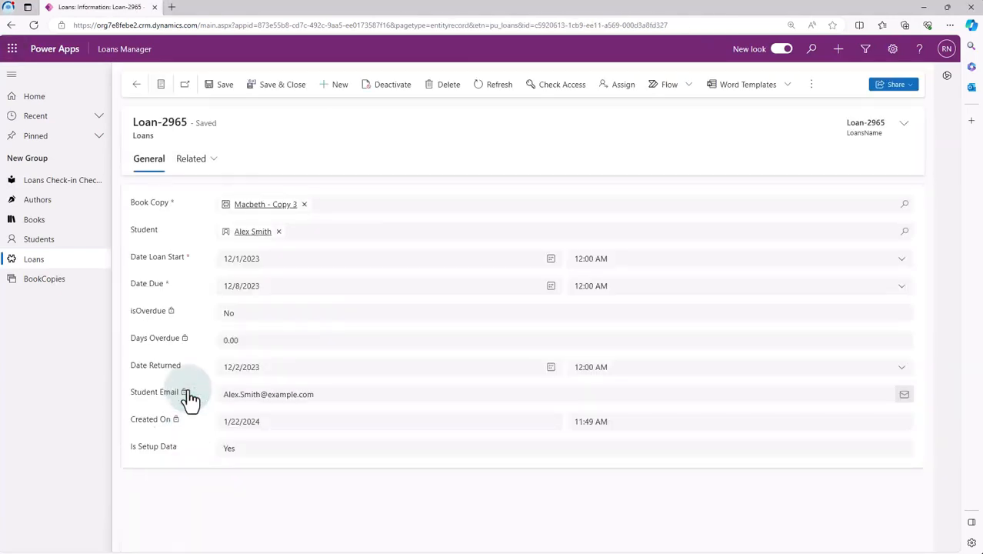
pyautogui.click(278, 369)
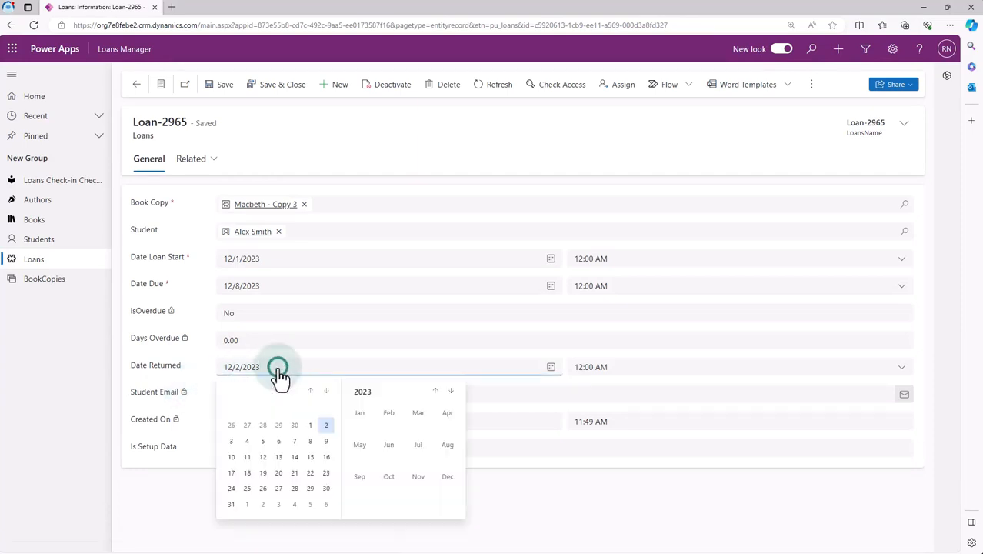
pyautogui.click(276, 370)
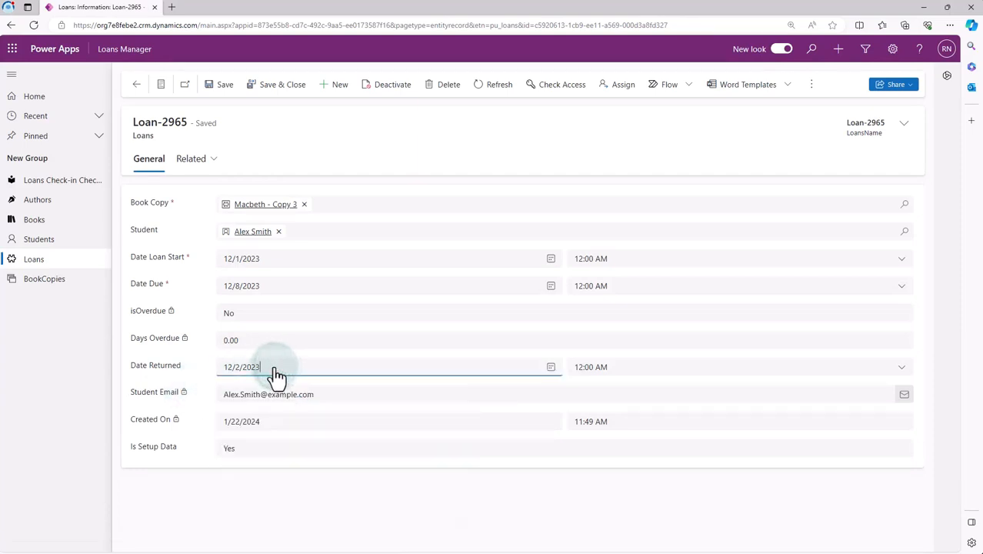
pyautogui.press('BackSpace')
pyautogui.press('BackSpace')
pyautogui.press('BackSpace')
pyautogui.press('BackSpace')
pyautogui.press('BackSpace')
pyautogui.press('BackSpace')
pyautogui.press('BackSpace')
pyautogui.press('BackSpace')
pyautogui.press('BackSpace')
pyautogui.click(257, 83)
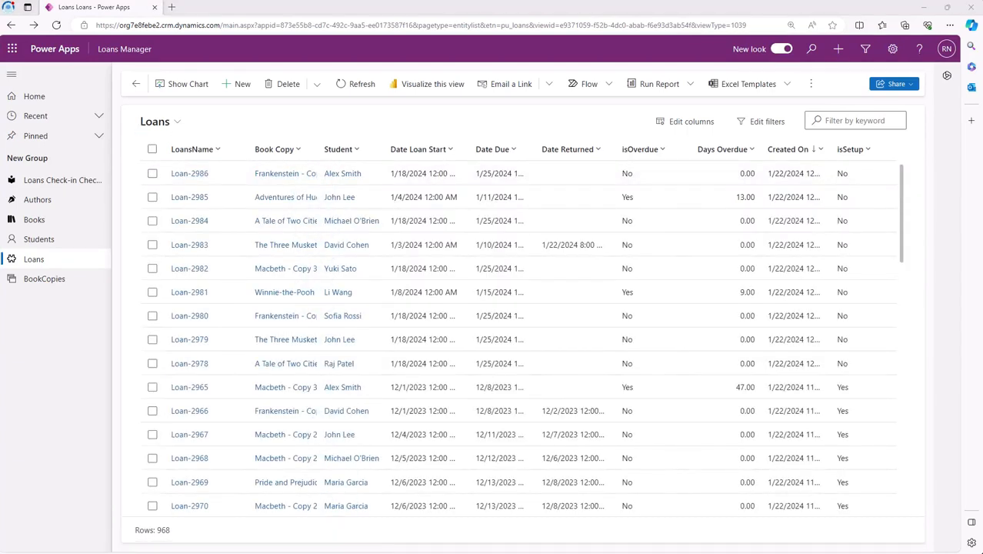
pyautogui.click(179, 125)
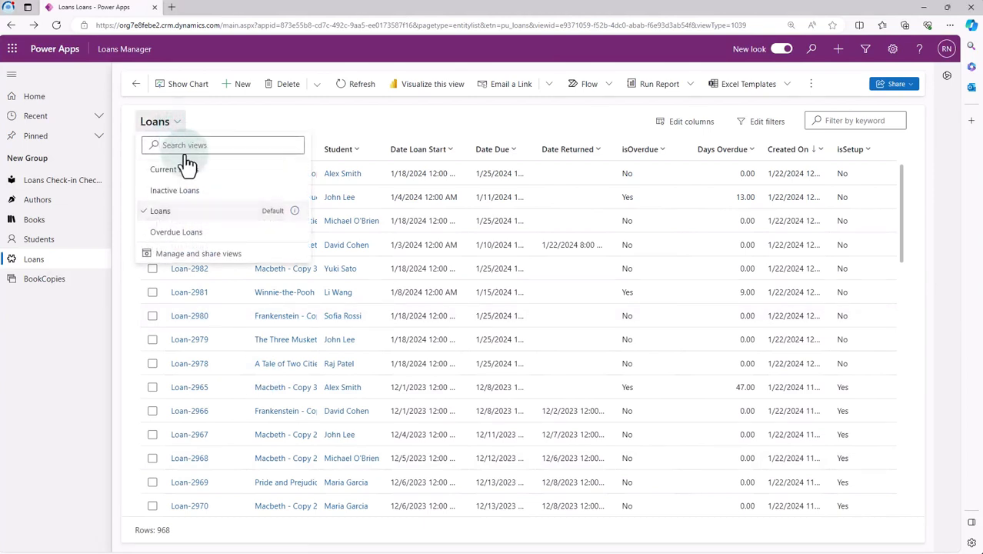
pyautogui.click(203, 232)
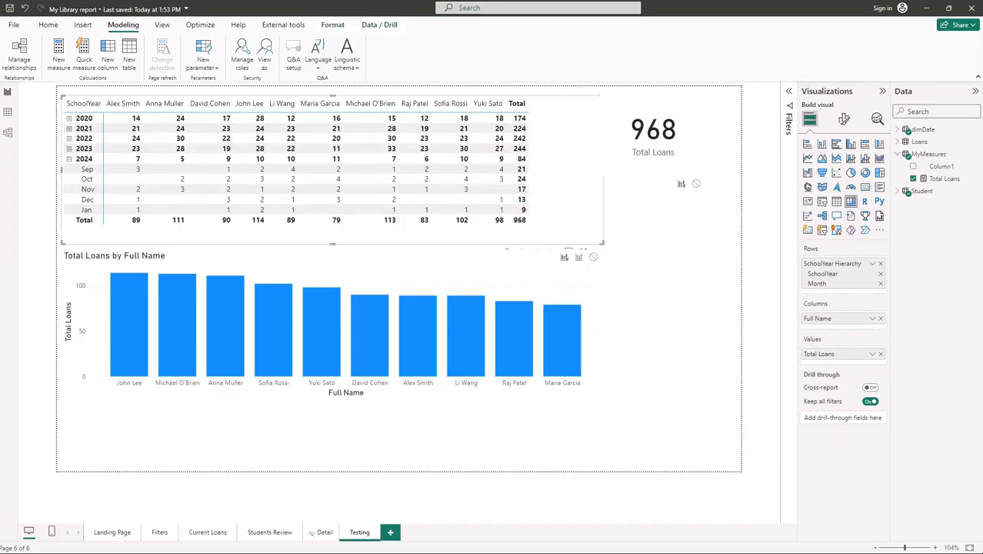
# Switch back to the Power BI report and refresh its data
pyautogui.click(48, 25)
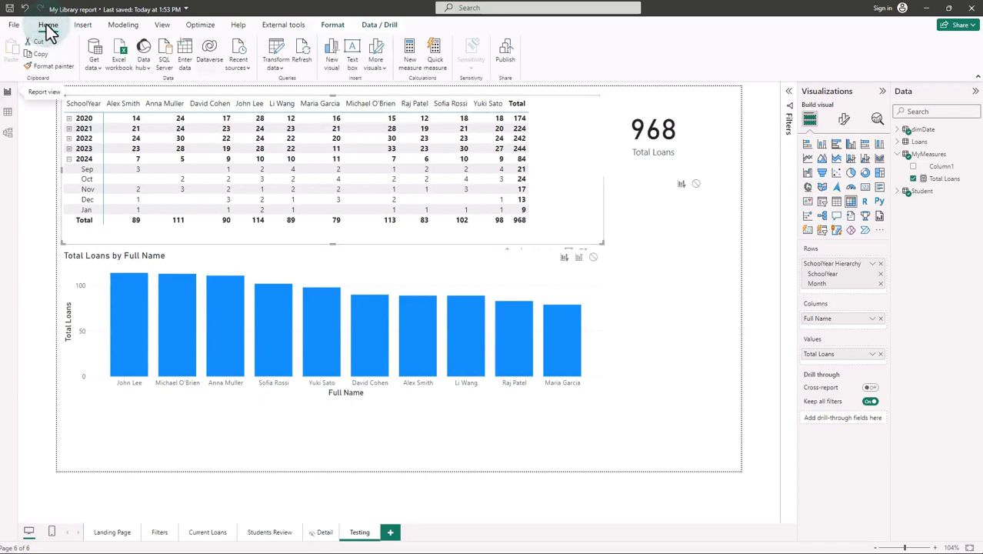
pyautogui.click(304, 57)
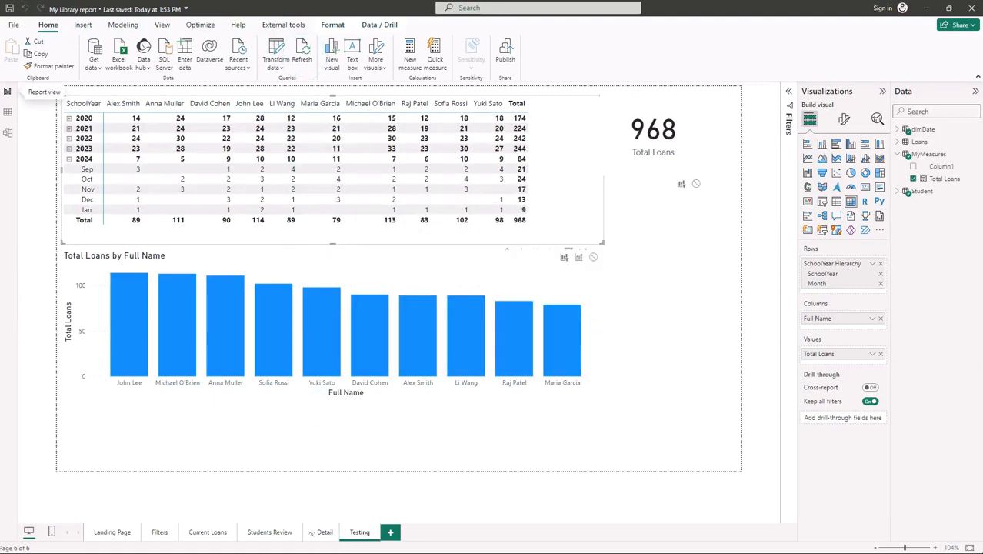
# Show the Loans table's data and filter its pu_isoverdue column to True only
pyautogui.click(8, 114)
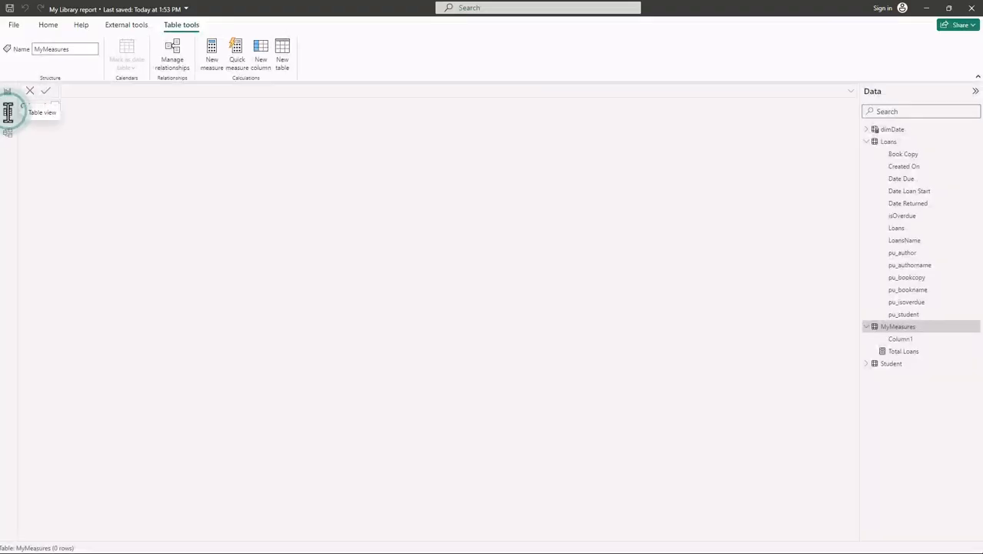
pyautogui.click(895, 142)
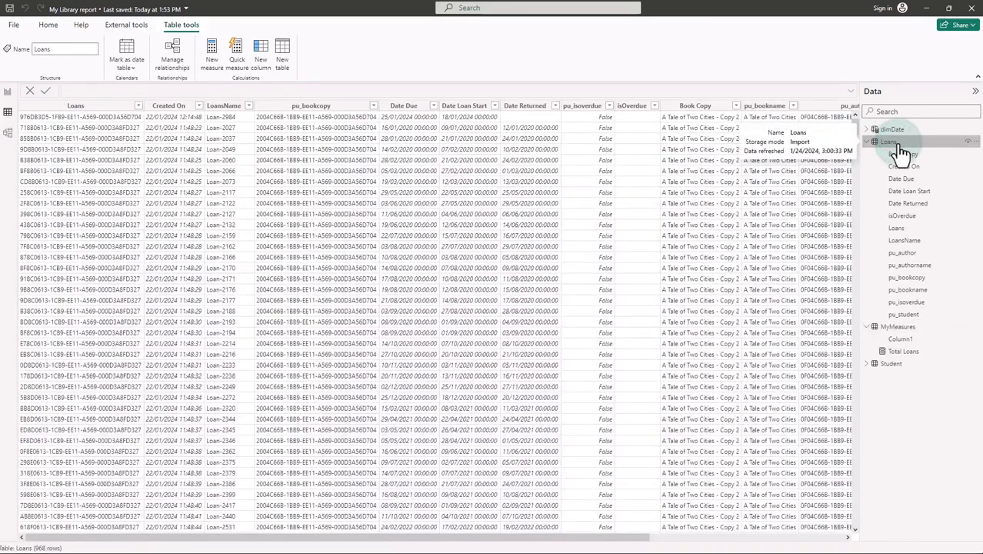
pyautogui.click(608, 108)
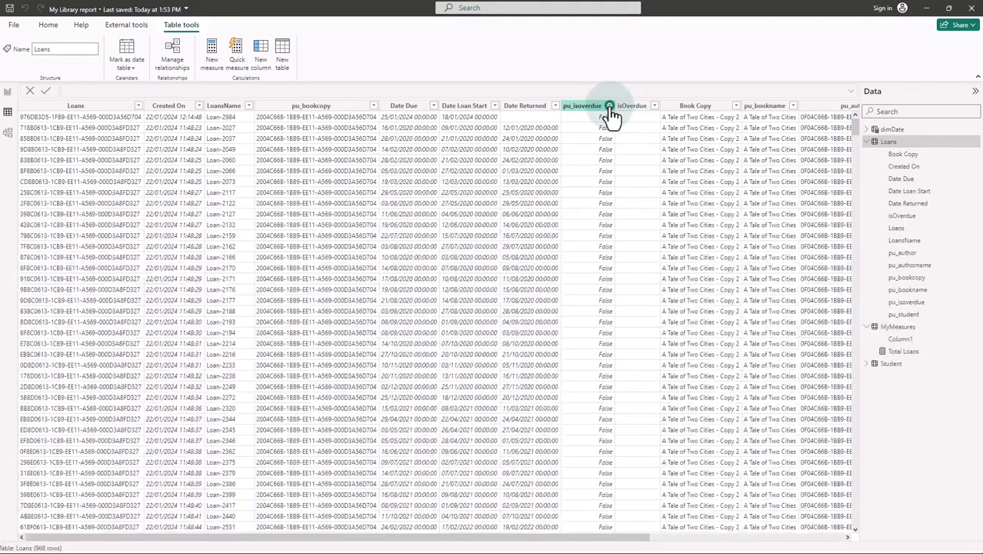
pyautogui.click(609, 107)
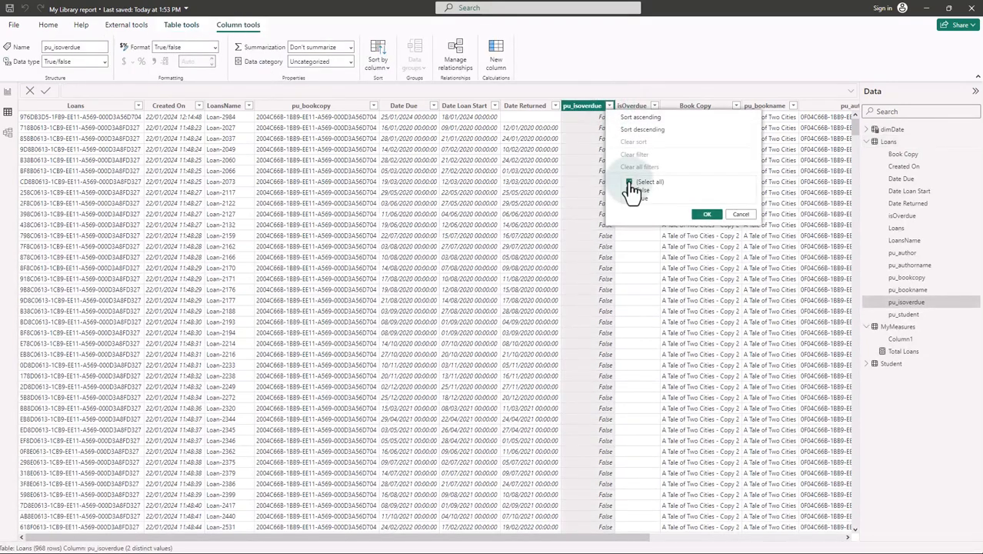
pyautogui.click(629, 185)
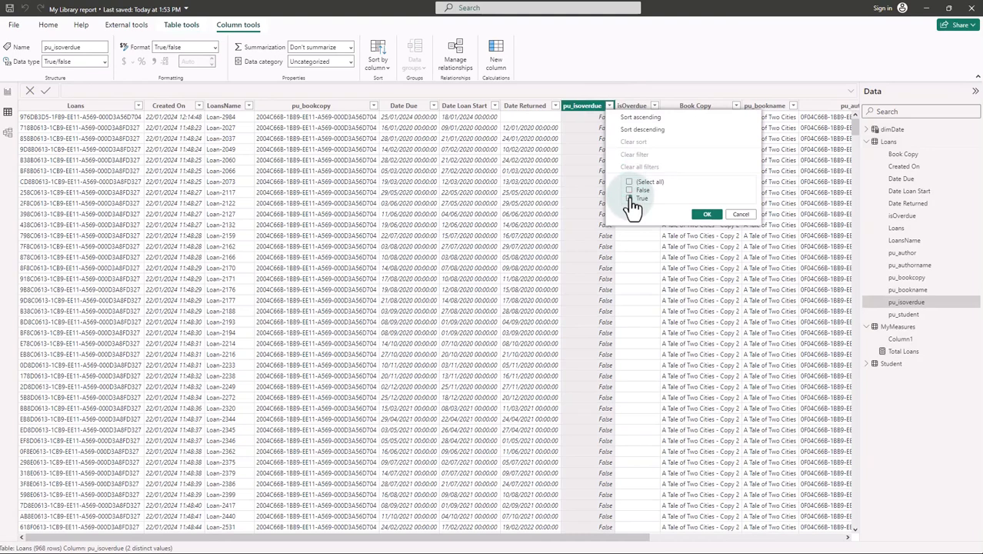
pyautogui.click(629, 198)
pyautogui.click(705, 215)
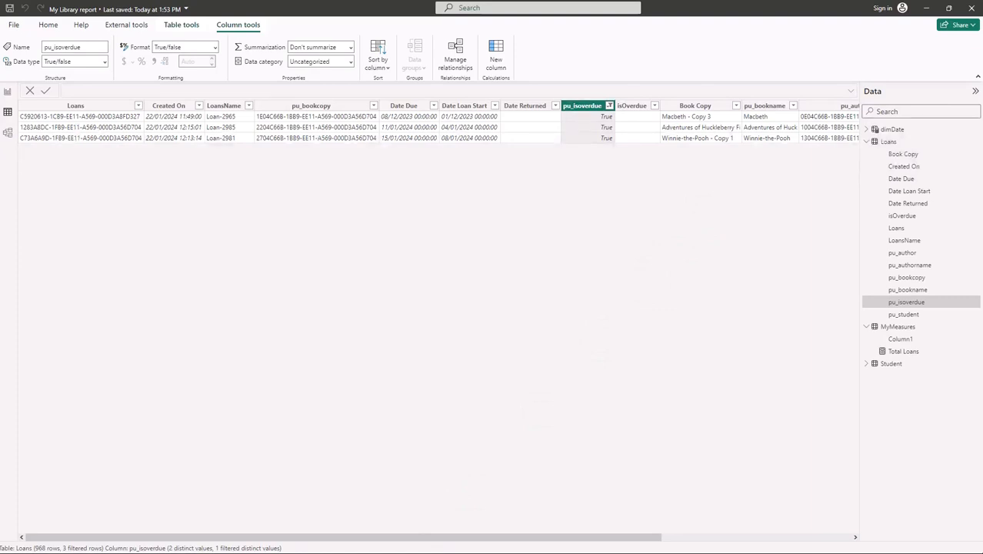
# Start a new measure in the MyMeasures table named Total Overdue Loans, using CALCULATE with [Total Loans] as its expression
pyautogui.rightClick(914, 332)
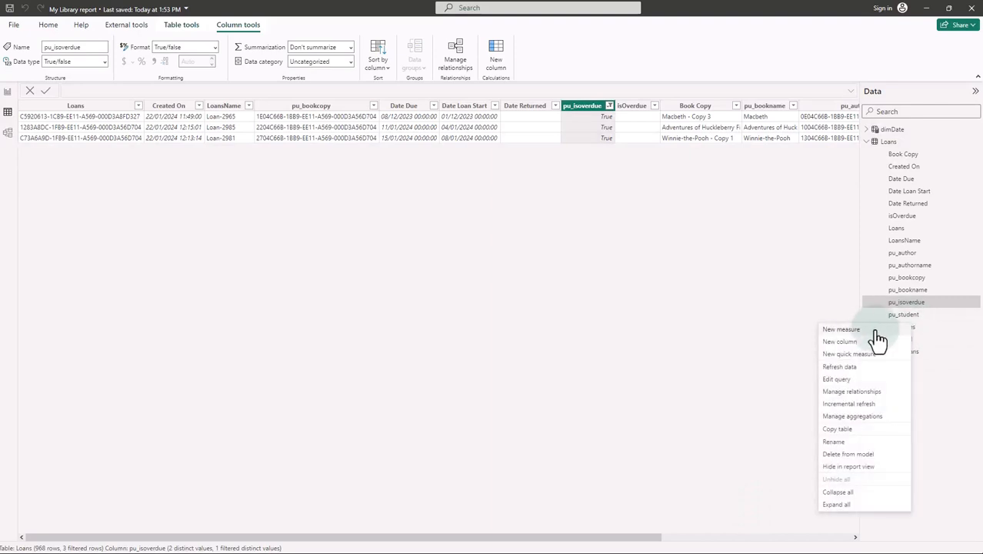
pyautogui.click(872, 333)
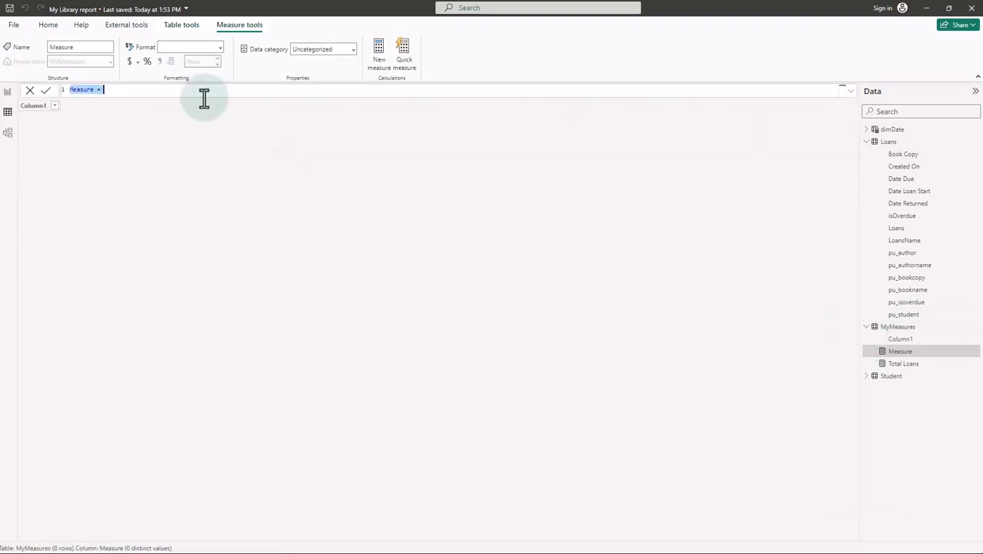
pyautogui.write('Total C')
pyautogui.write('verdue Loans =')
pyautogui.write('calc')
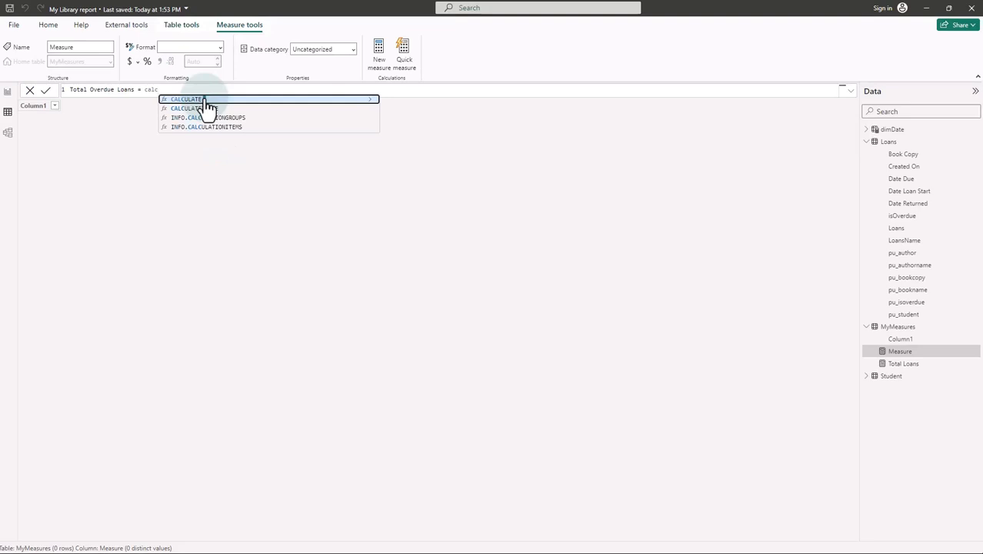
pyautogui.click(205, 99)
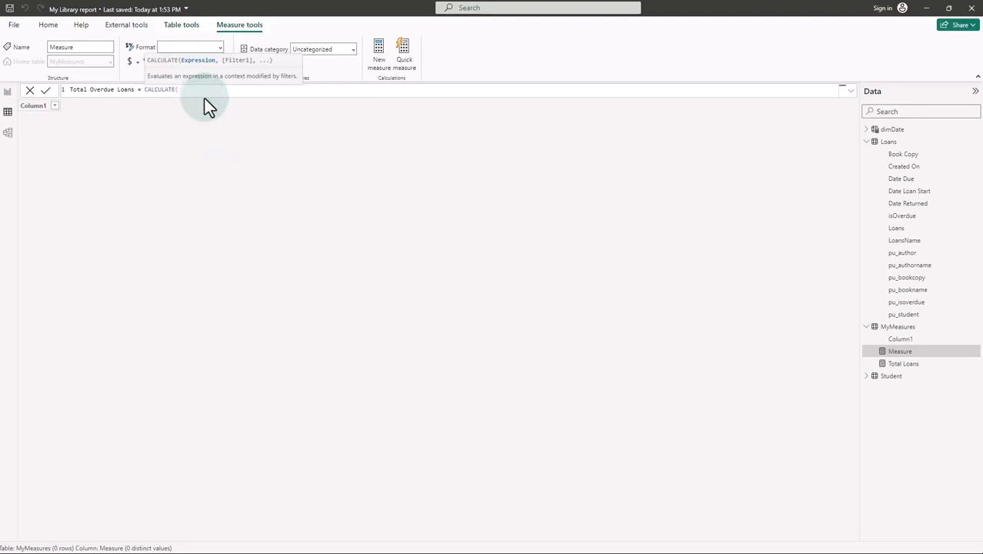
pyautogui.write('tota')
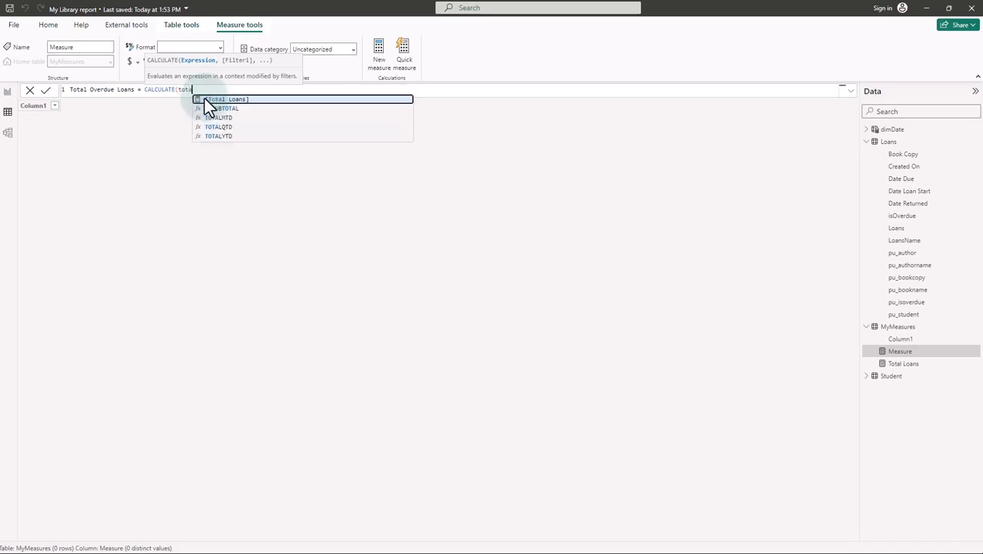
pyautogui.click(212, 98)
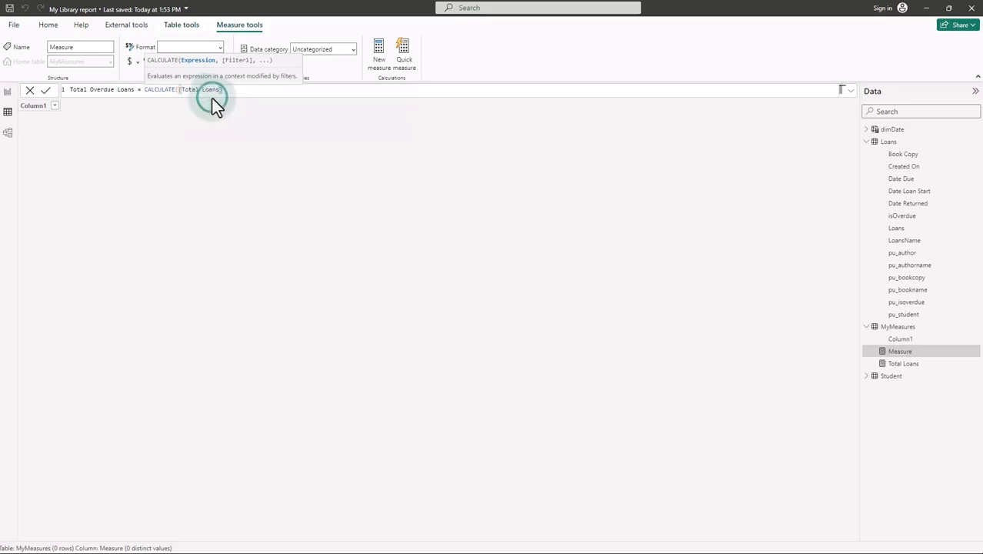
# Complete the Total Overdue Loans formula with the filter Loans[pu_isoverdue] = true() and commit the measure
pyautogui.write(', pu_')
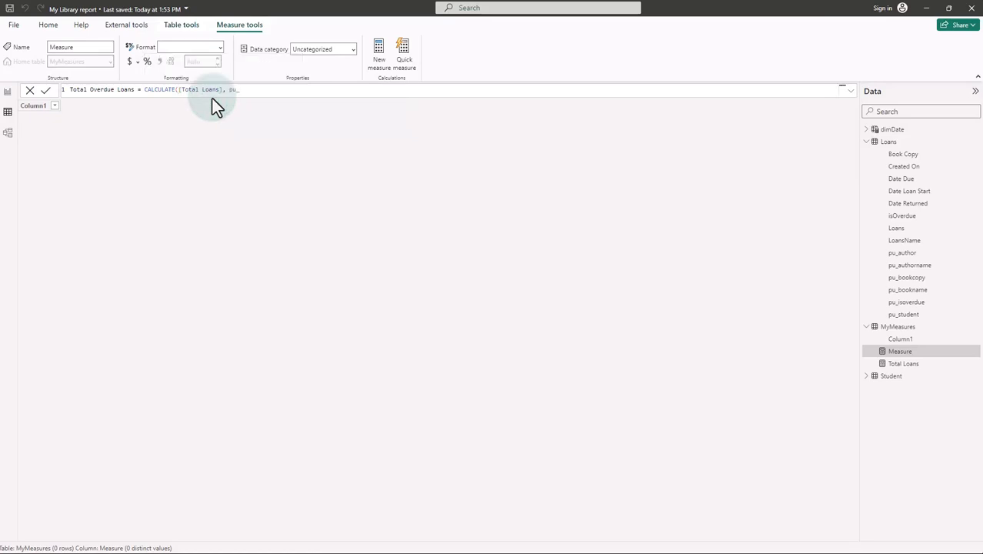
pyautogui.click(250, 89)
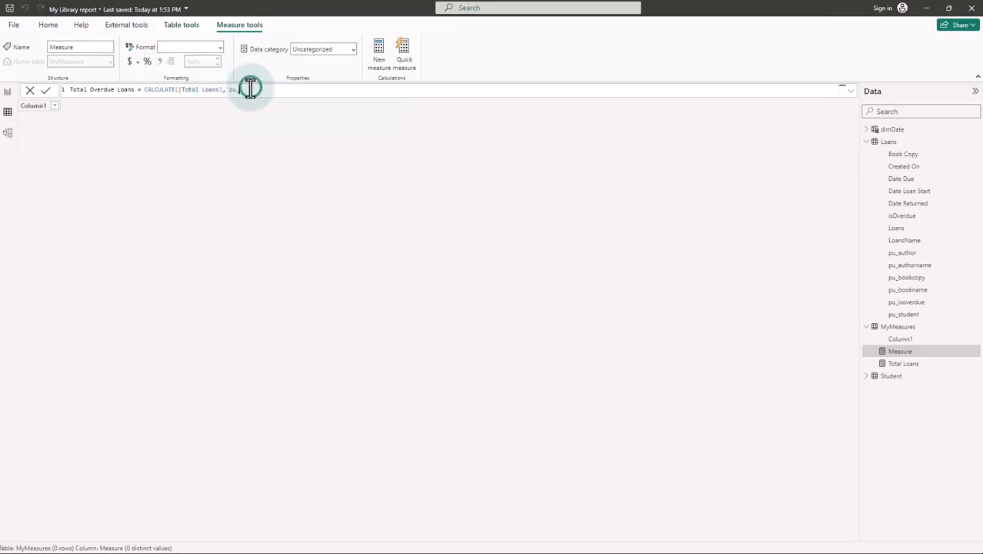
pyautogui.click(287, 139)
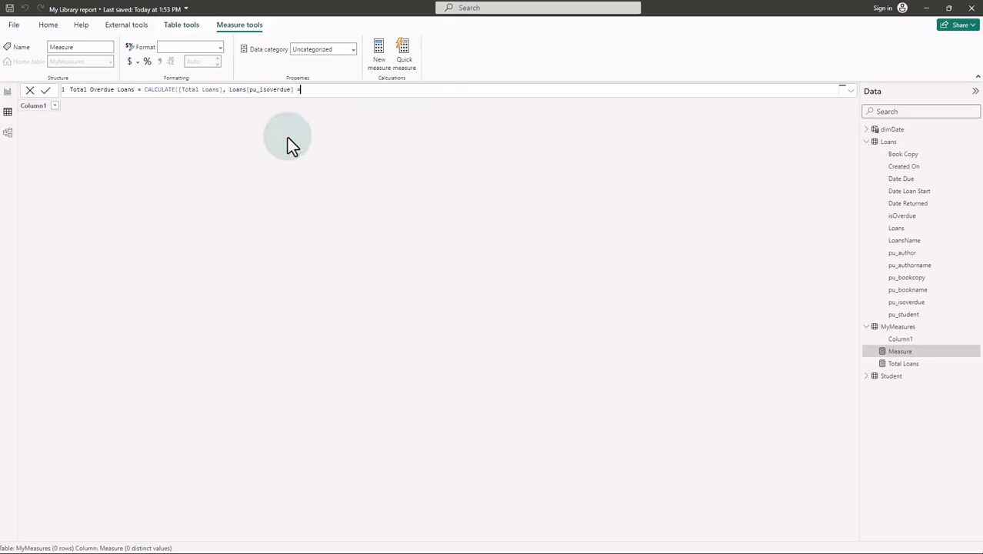
pyautogui.write('= tru')
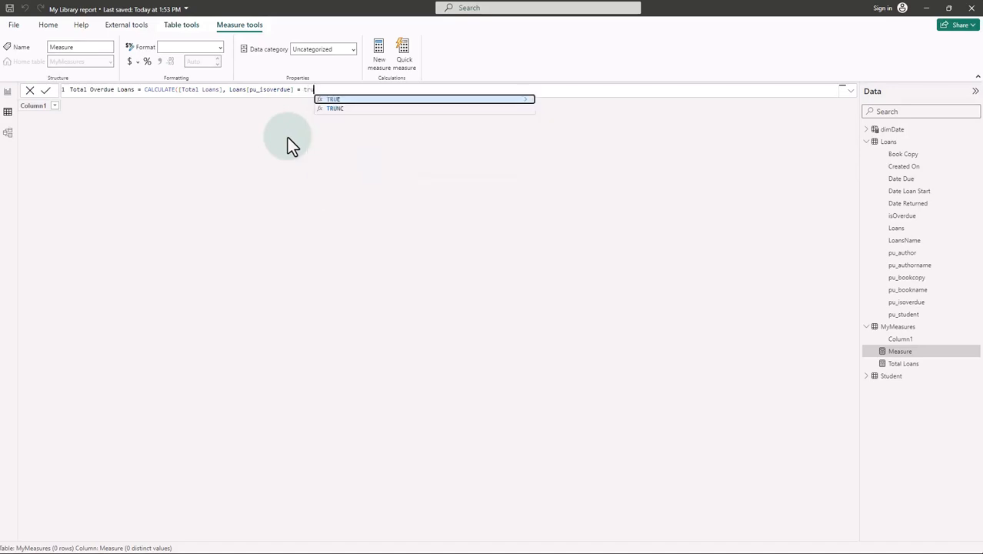
pyautogui.write('e()')
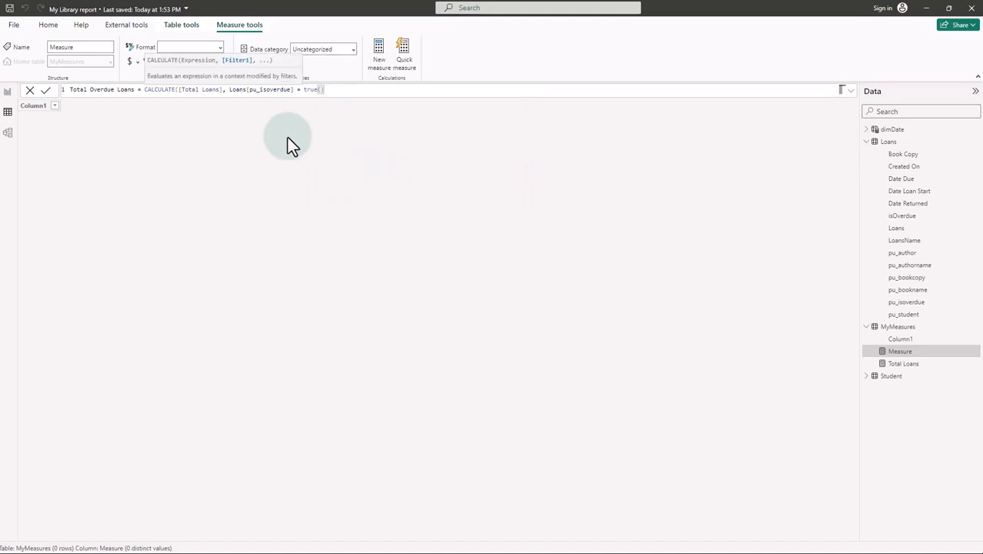
pyautogui.write(')')
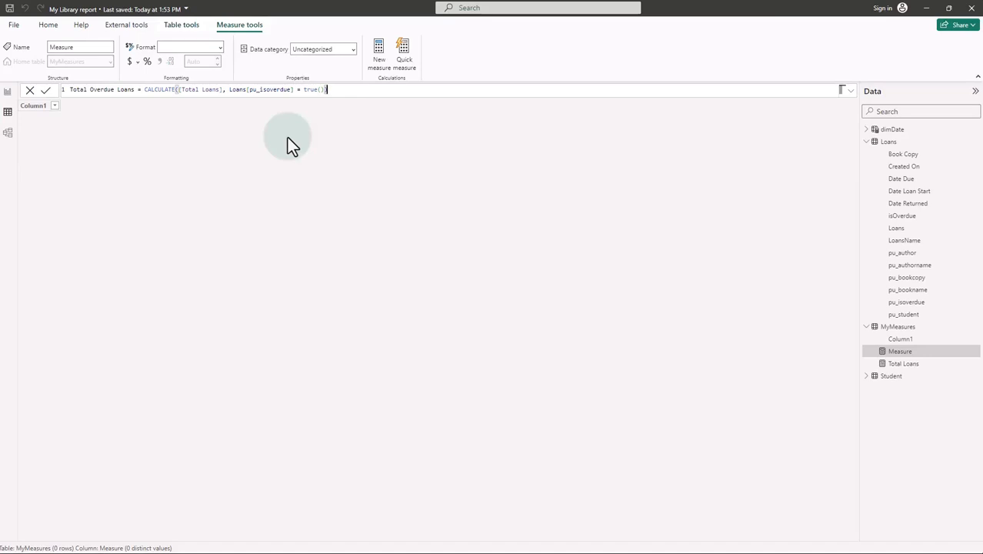
pyautogui.press('Return')
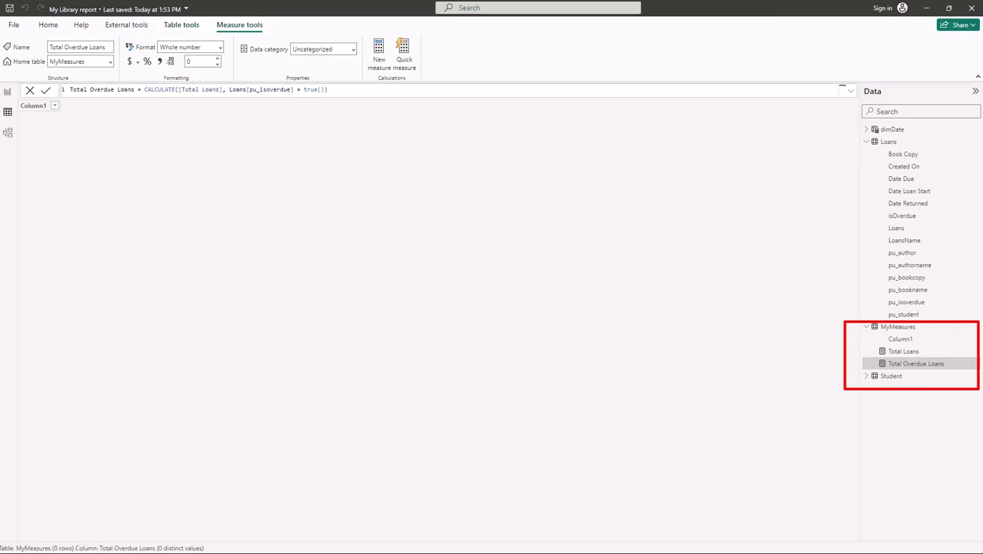
# Add a card visual for the Total Overdue Loans measure below the Total Loans card on the Testing page
pyautogui.click(8, 93)
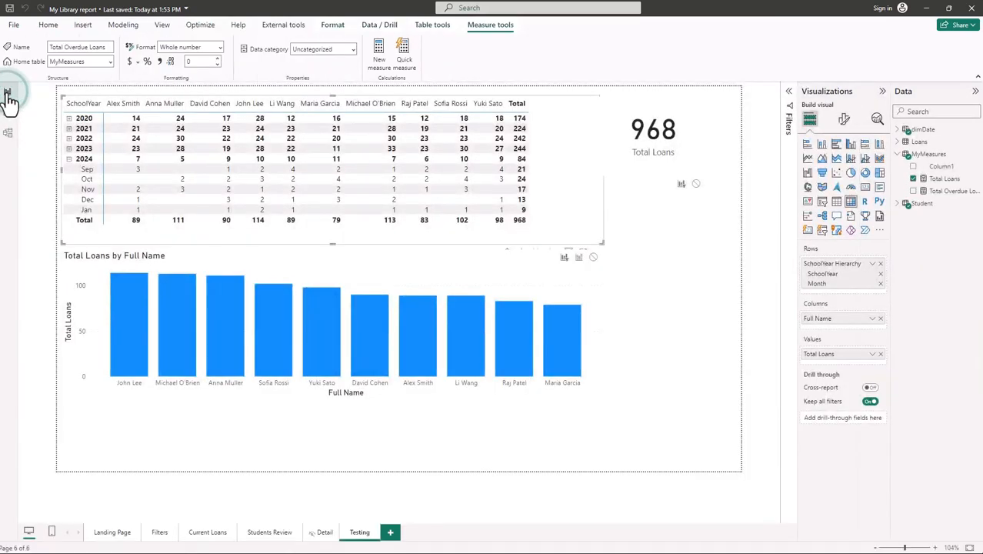
pyautogui.click(683, 291)
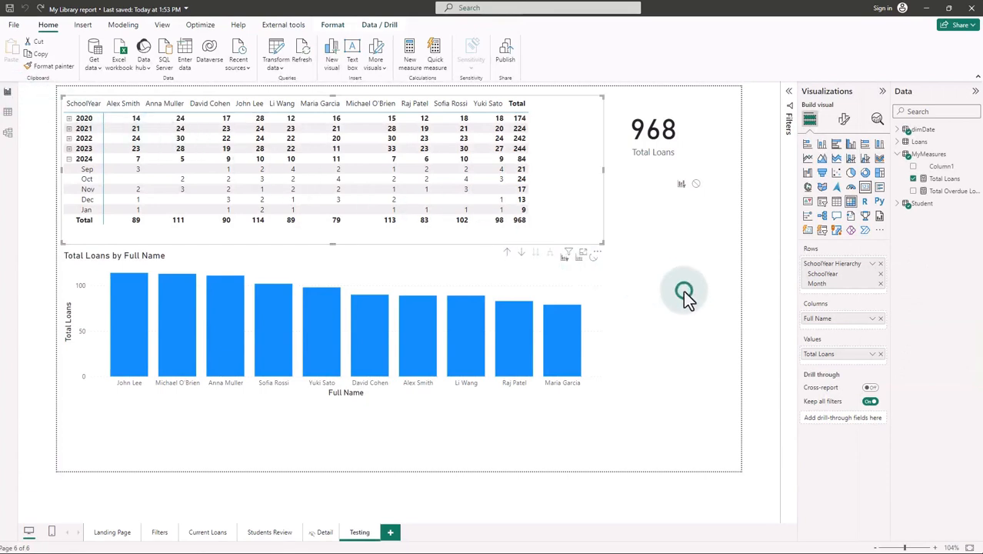
pyautogui.click(866, 190)
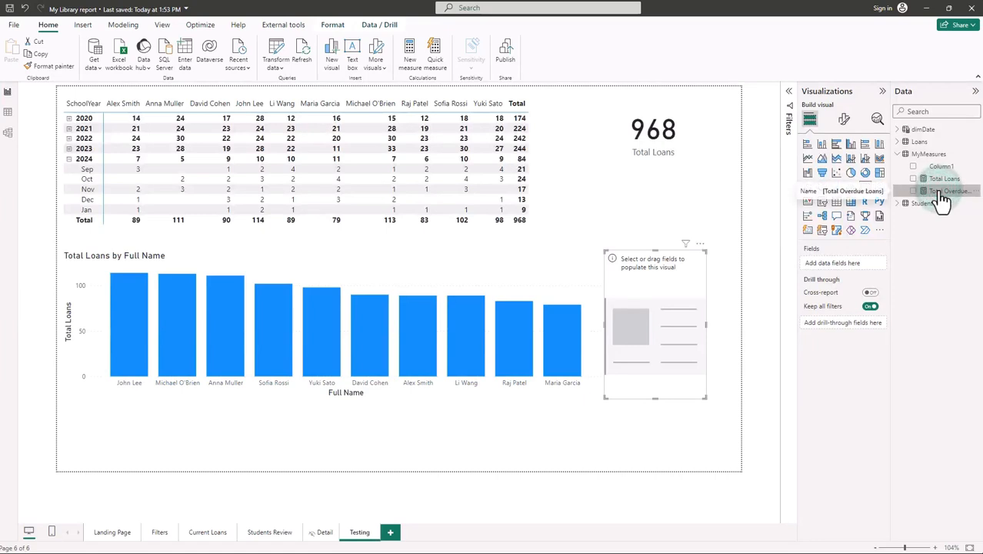
pyautogui.moveTo(943, 199); pyautogui.dragTo(661, 337)
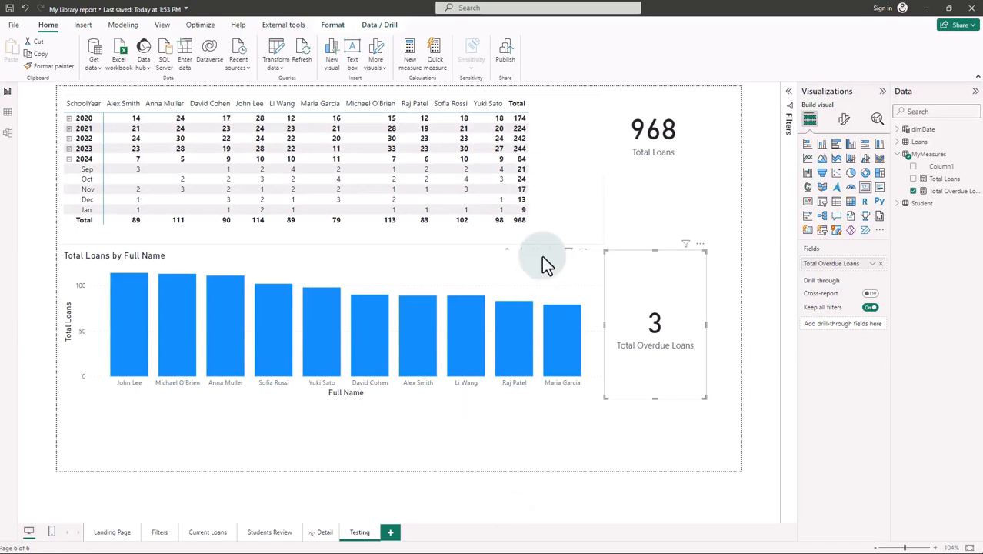
# Remove the Full Name field from the matrix's columns
pyautogui.click(549, 213)
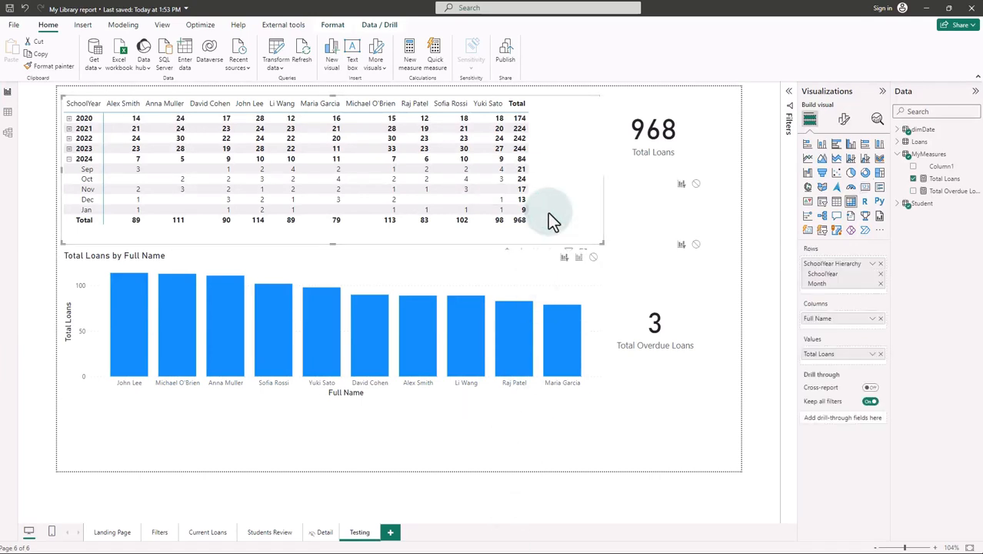
pyautogui.click(881, 319)
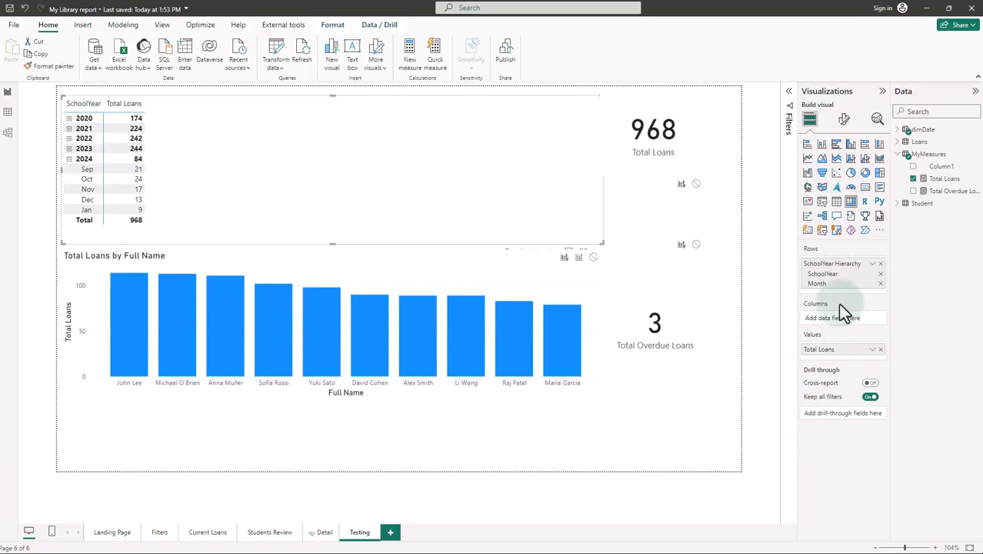
# Start a new measure in the MyMeasures table named Total Loans LY, using CALCULATE with [Total Loans] as its expression
pyautogui.click(952, 153)
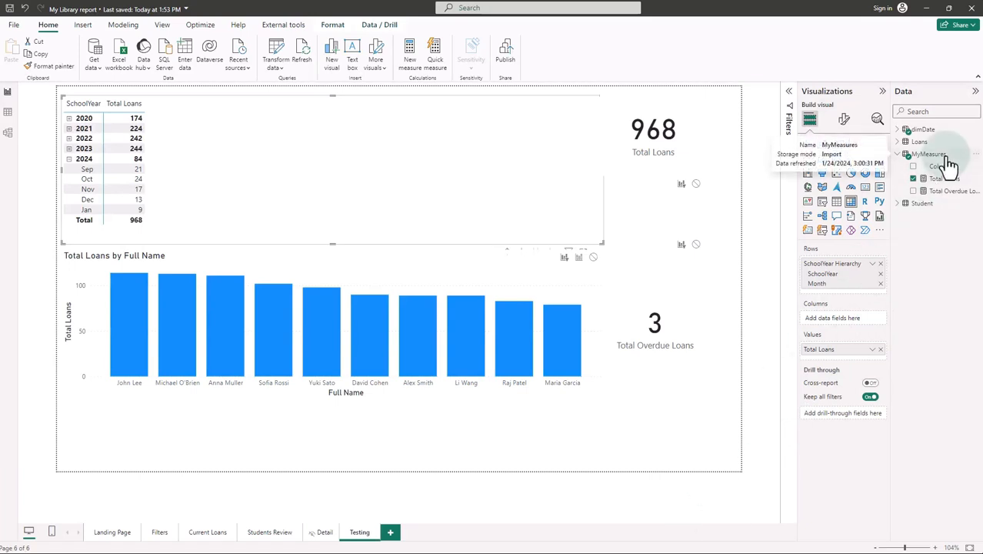
pyautogui.rightClick(946, 156)
pyautogui.click(899, 175)
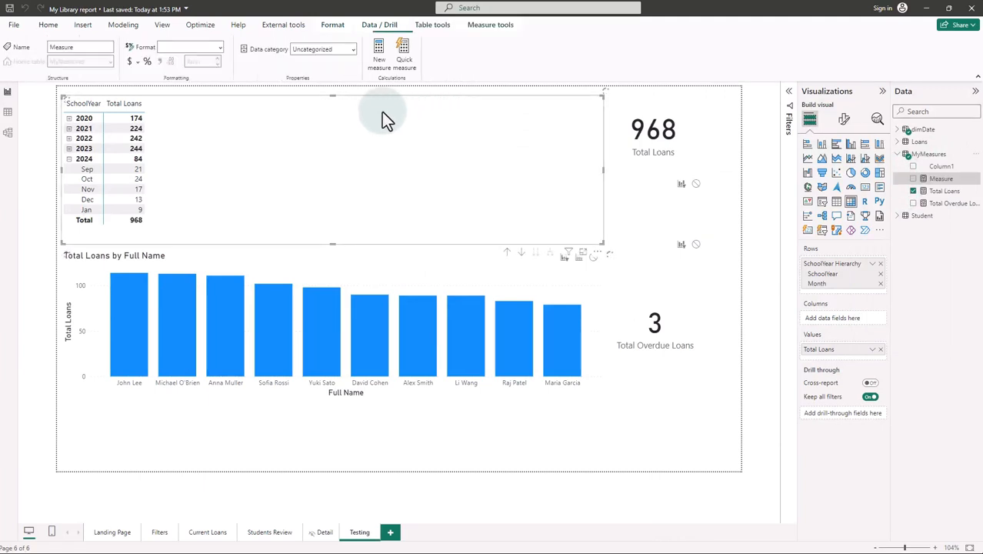
pyautogui.write('To')
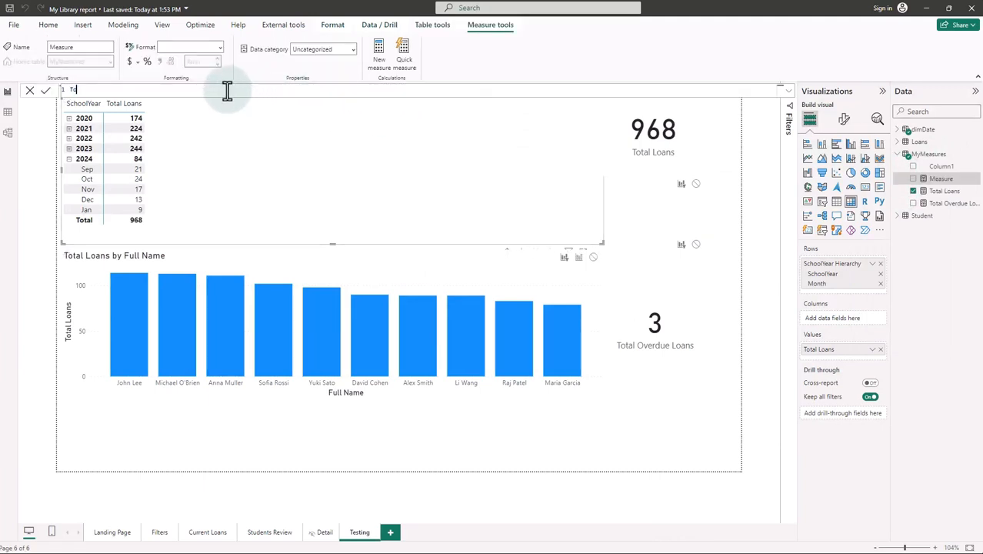
pyautogui.write('tal Loans LY = cal')
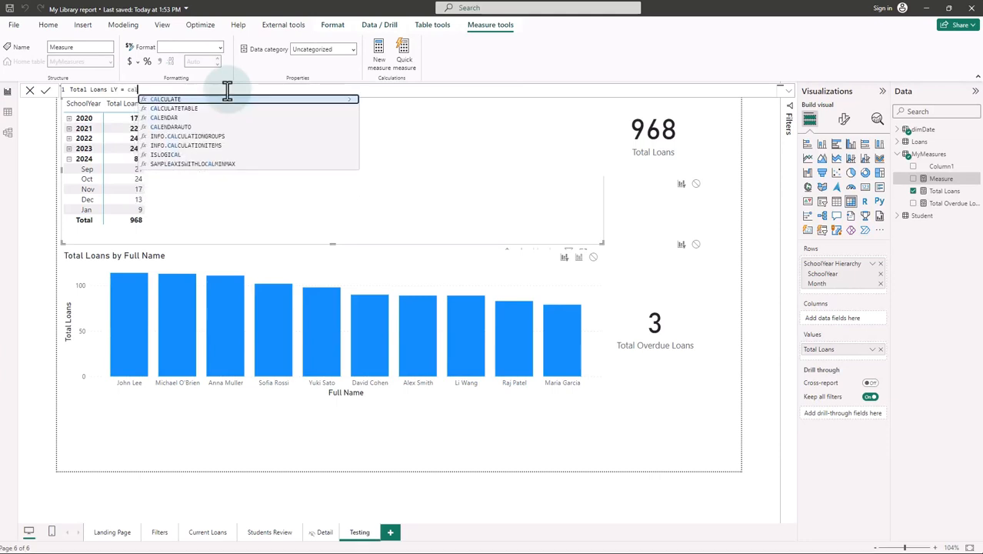
pyautogui.click(214, 99)
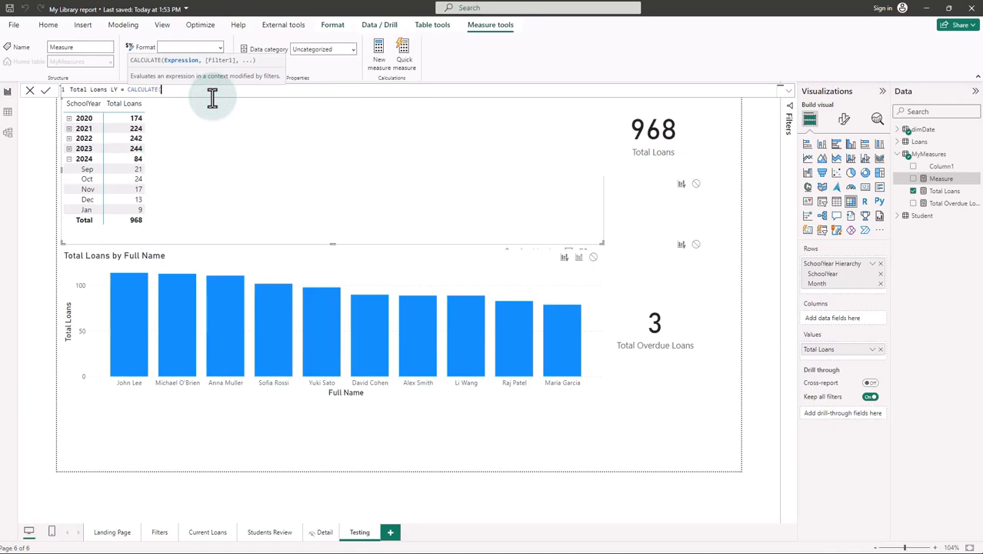
pyautogui.write('tot')
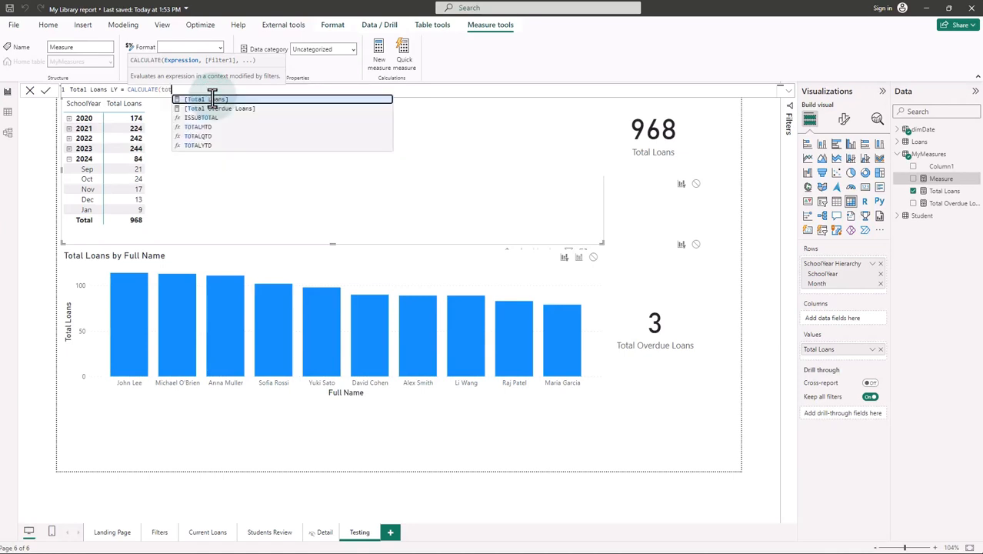
pyautogui.click(212, 98)
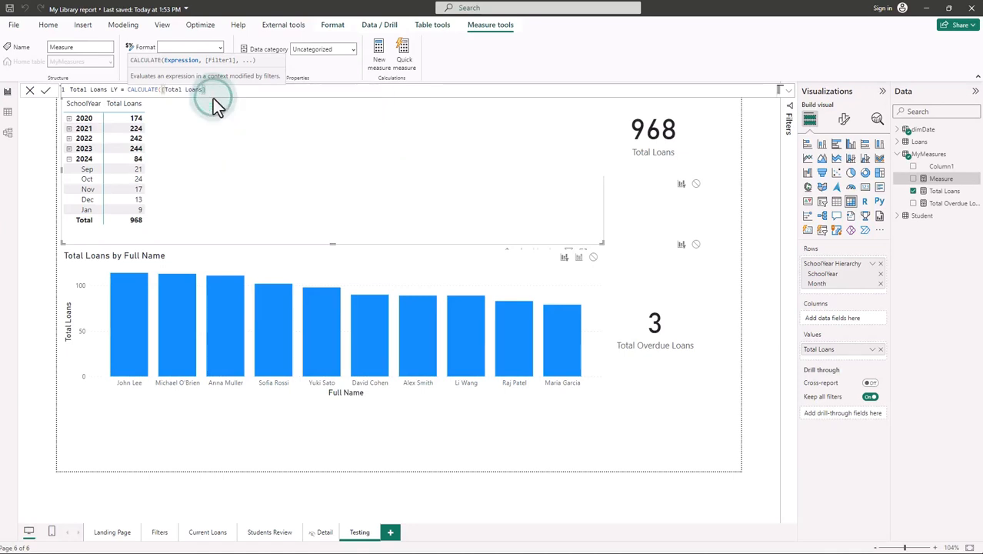
# Complete the Total Loans LY formula with the filter SAMEPERIODLASTYEAR(dimDate[Date]) and commit the measure
pyautogui.write(',')
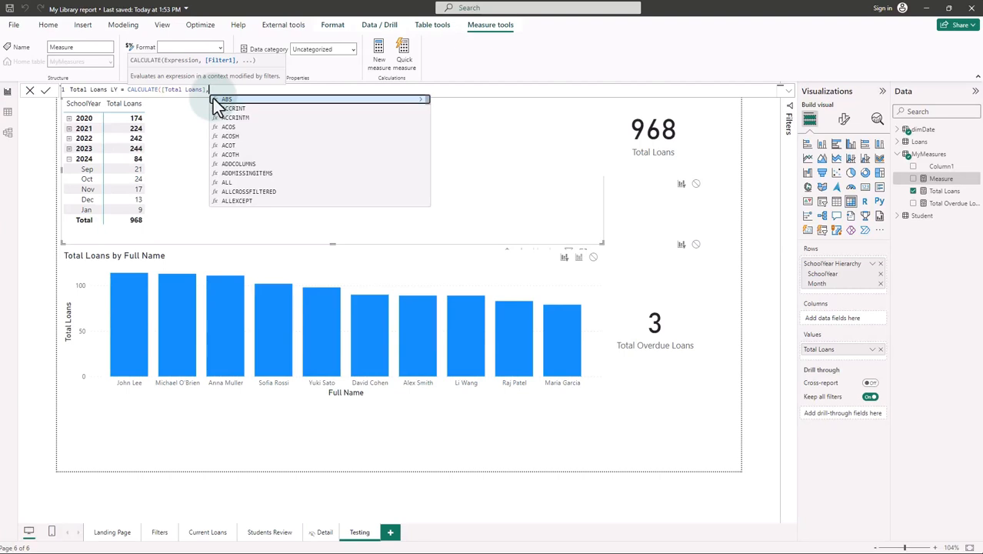
pyautogui.write('same')
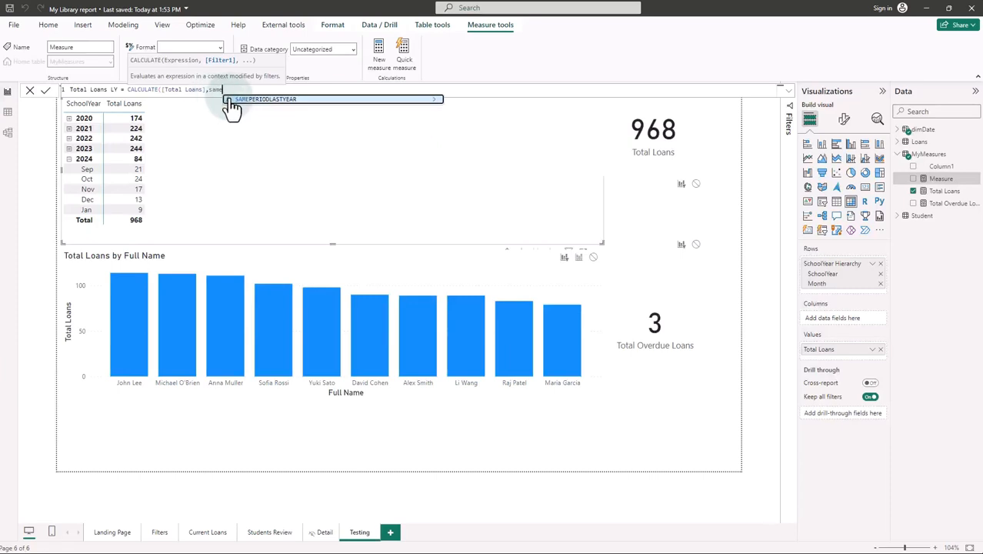
pyautogui.click(244, 99)
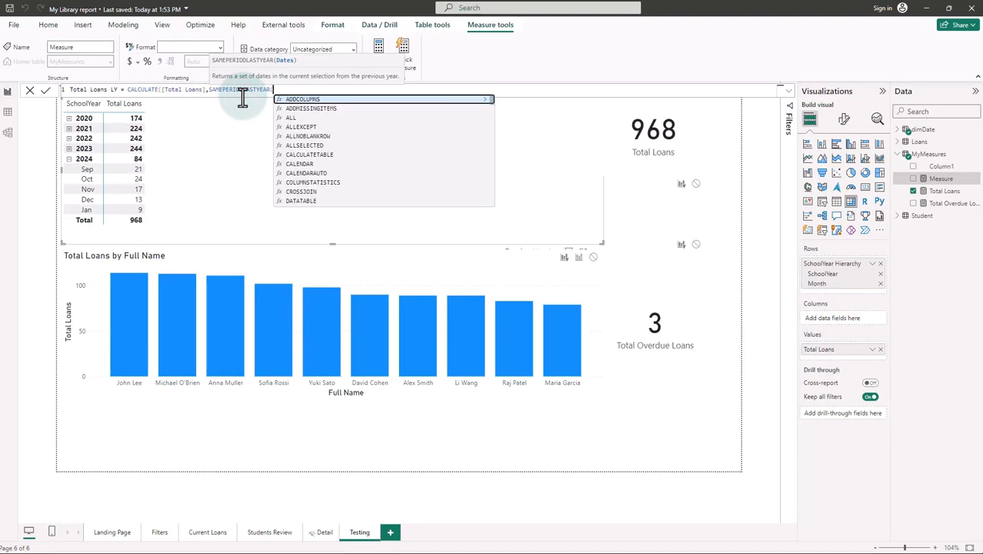
pyautogui.write('dim')
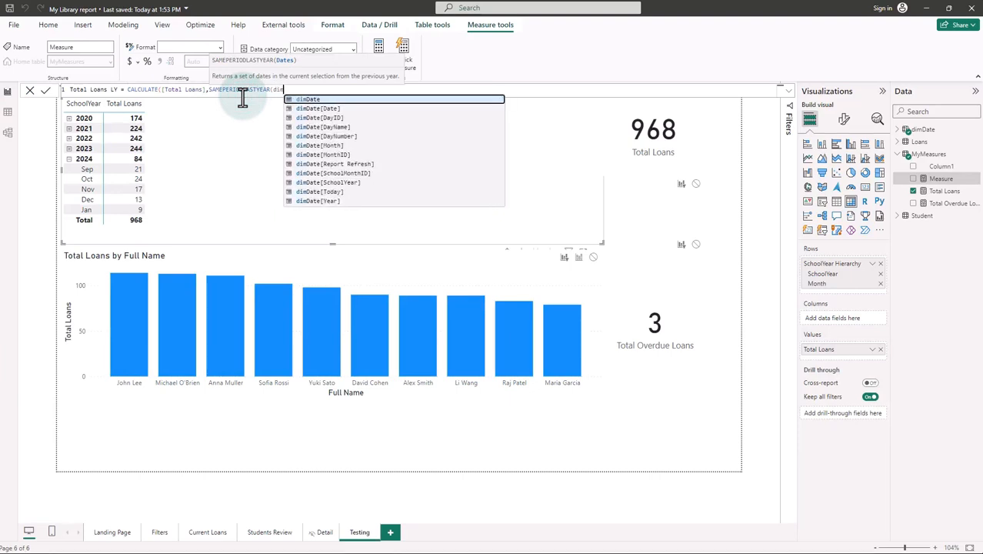
pyautogui.click(315, 108)
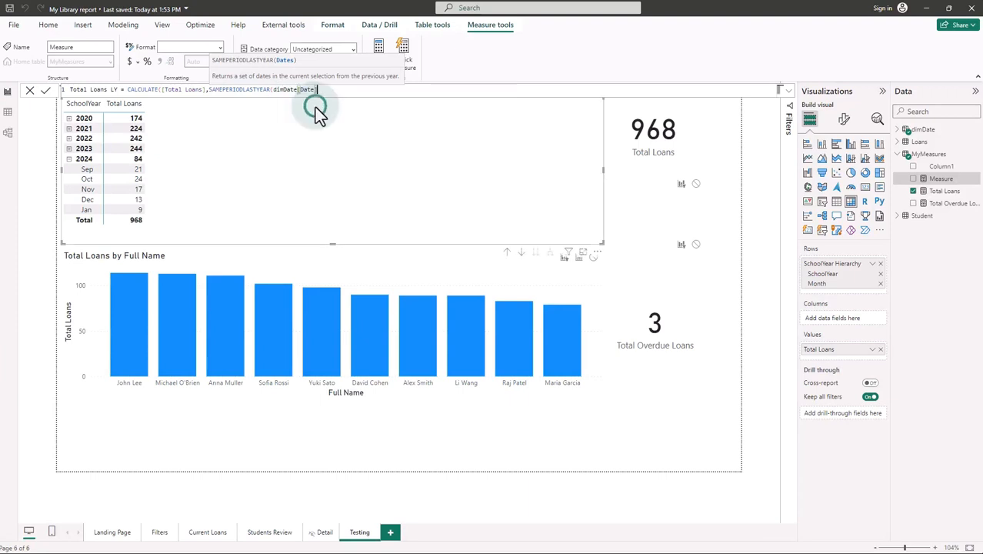
pyautogui.write(')')
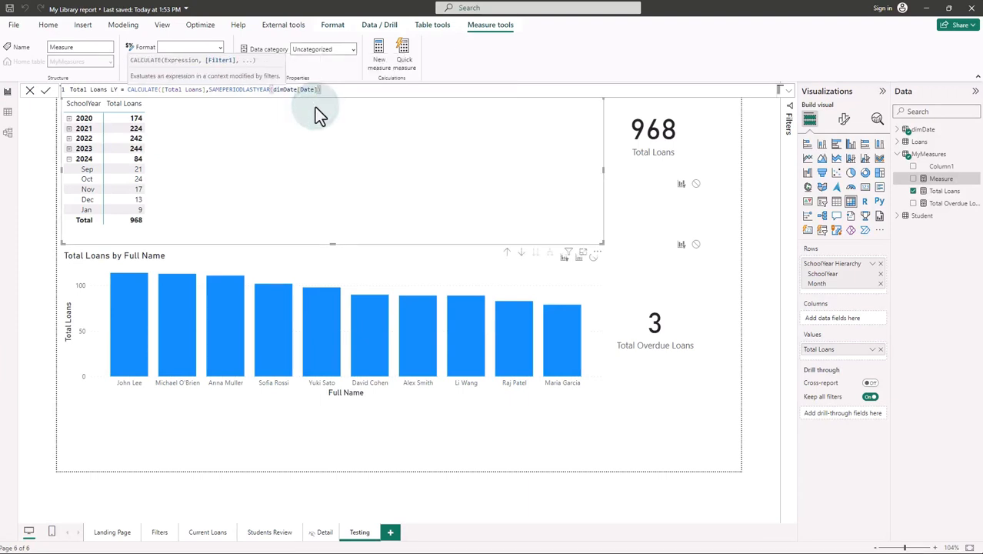
pyautogui.write(')')
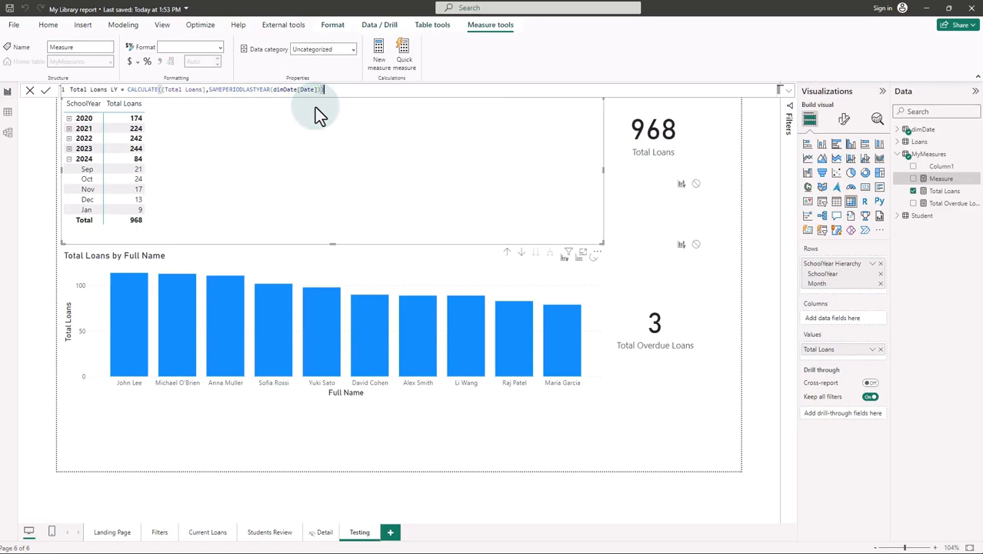
pyautogui.press('Return')
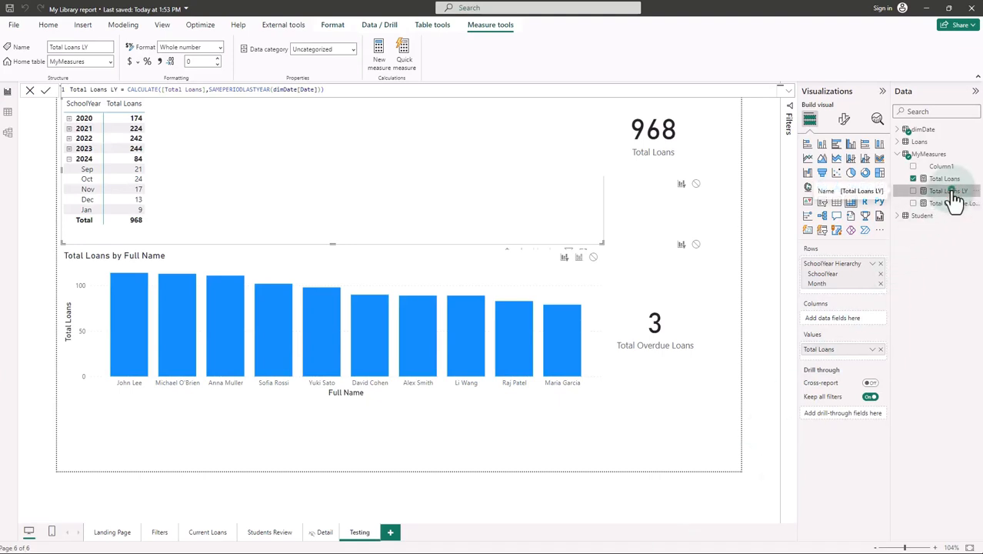
# Add the Total Loans LY measure to the matrix's values after Total Loans and expand the 2023 school year
pyautogui.moveTo(954, 198); pyautogui.dragTo(859, 353)
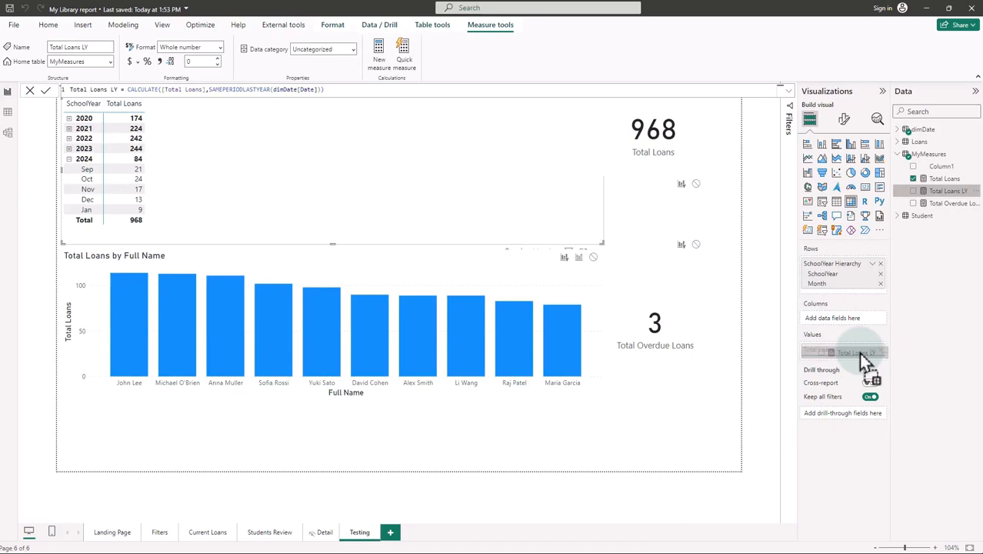
pyautogui.moveTo(858, 353); pyautogui.dragTo(860, 354)
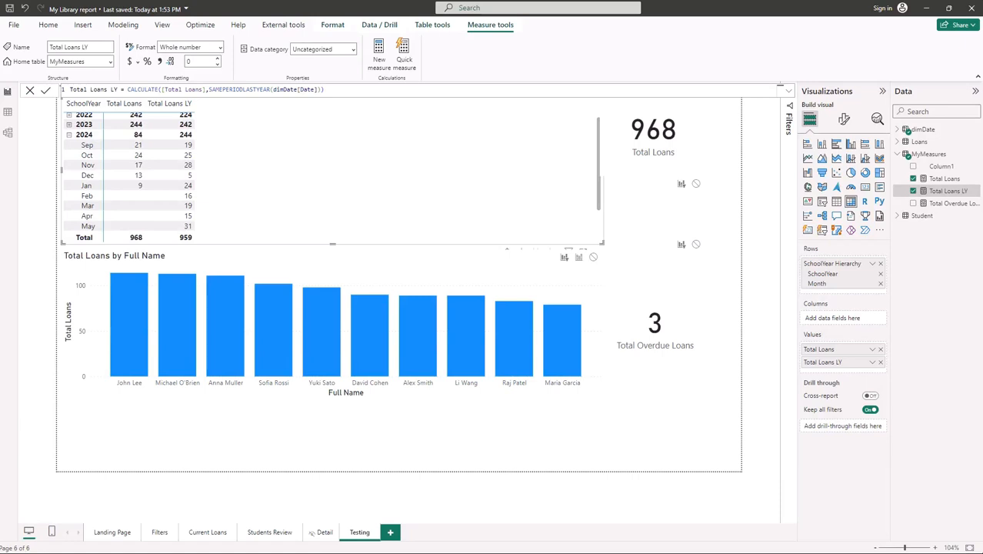
pyautogui.click(68, 124)
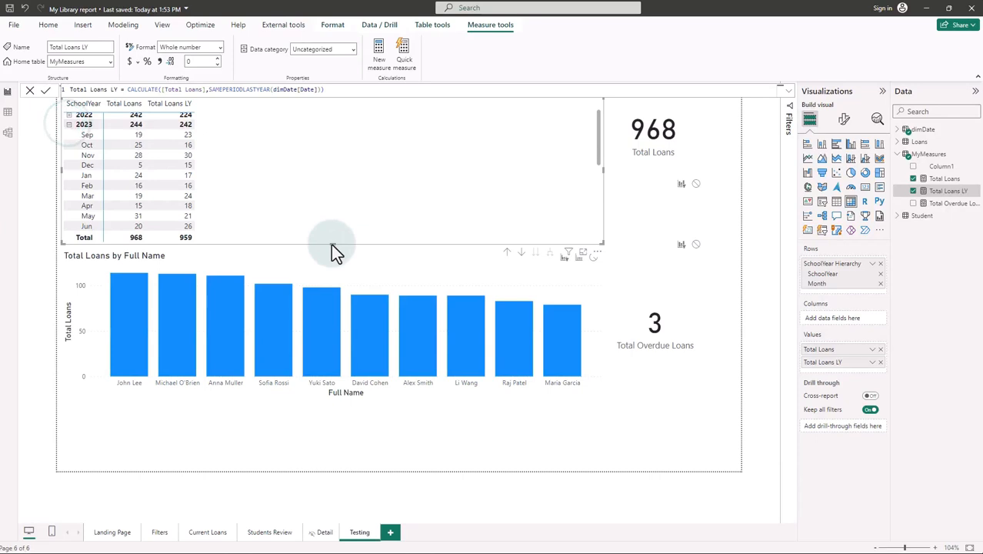
# Enlarge the matrix downward and cross-filter the page by the first student in the Total Loans by Full Name chart
pyautogui.moveTo(331, 245); pyautogui.dragTo(329, 351)
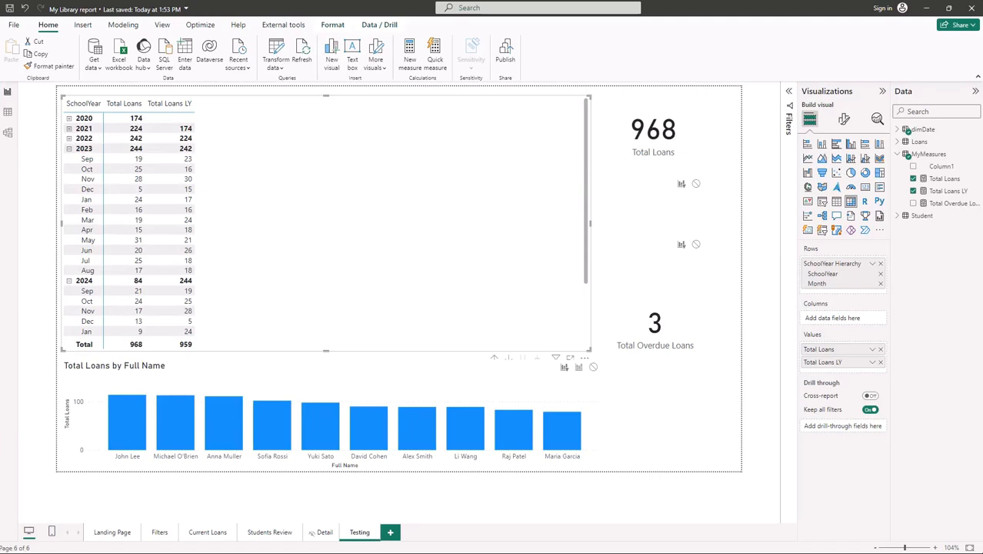
pyautogui.click(115, 430)
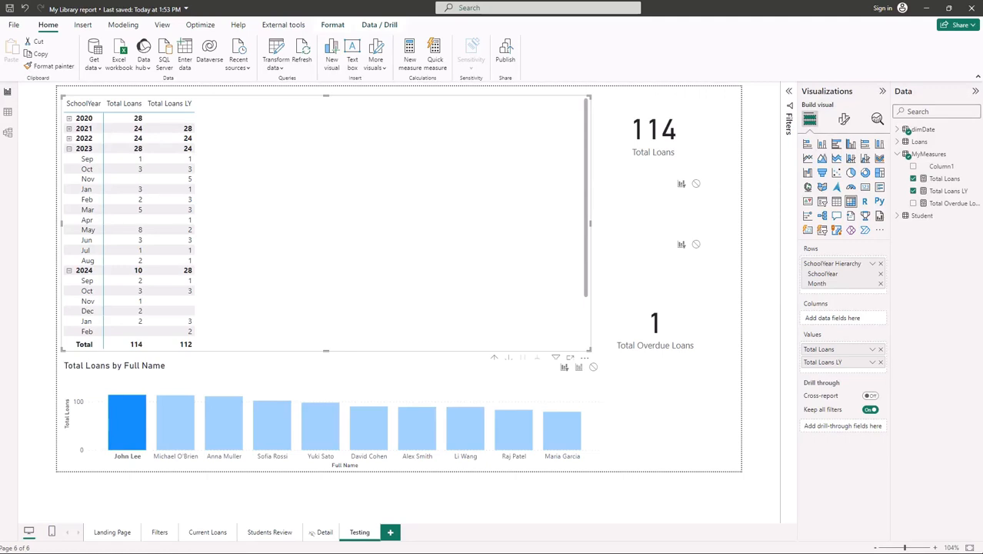
# Create a measure in the MyMeasures table with the formula Change YOY = [Total Loans]-[Total Loans LY]
pyautogui.rightClick(933, 156)
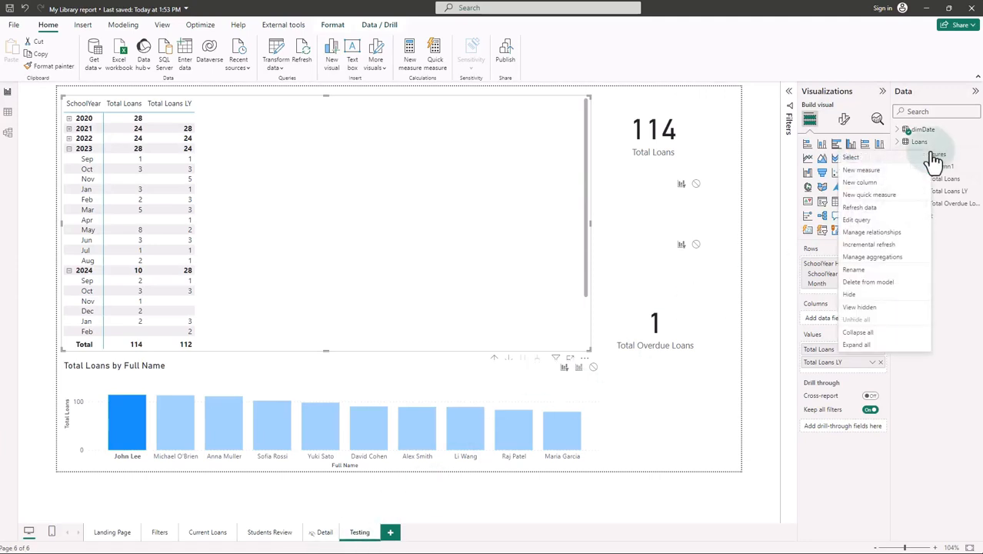
pyautogui.click(872, 171)
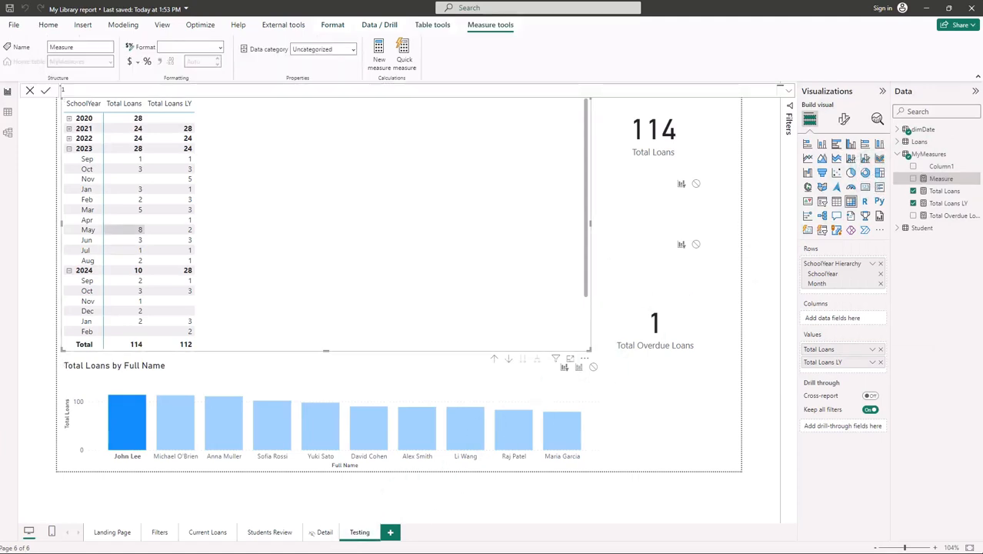
pyautogui.click(123, 91)
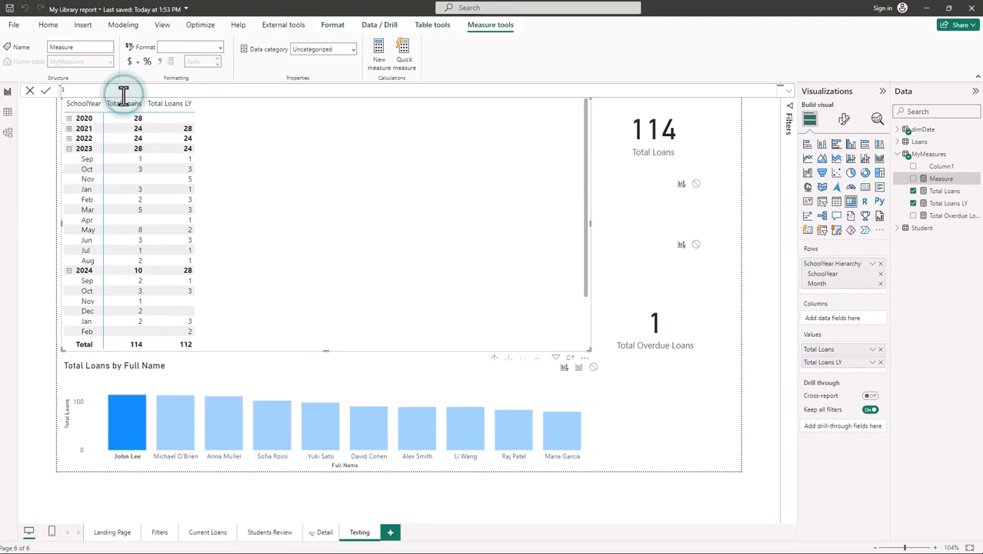
pyautogui.write('Change YOY = [Total Loans]-[Total Loans LY]')
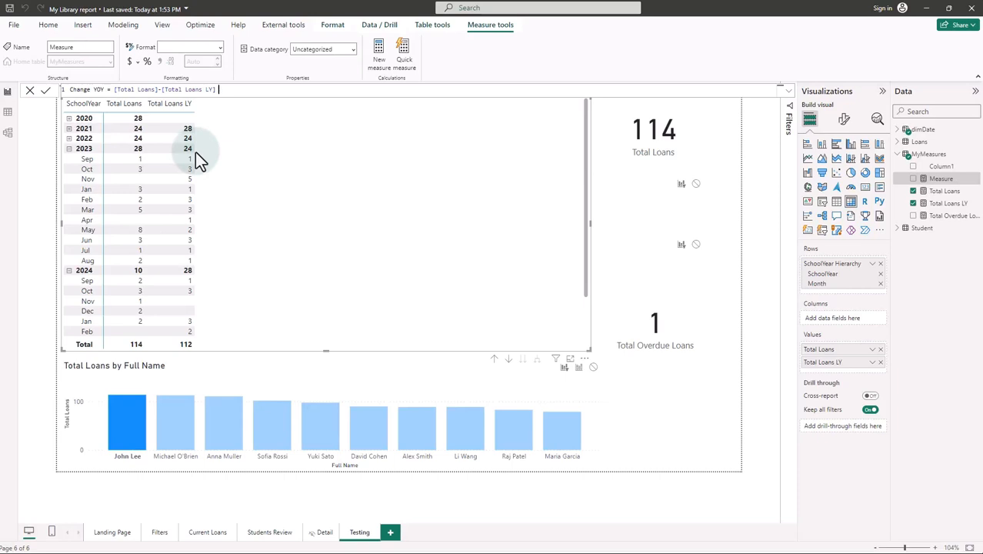
pyautogui.press('Return')
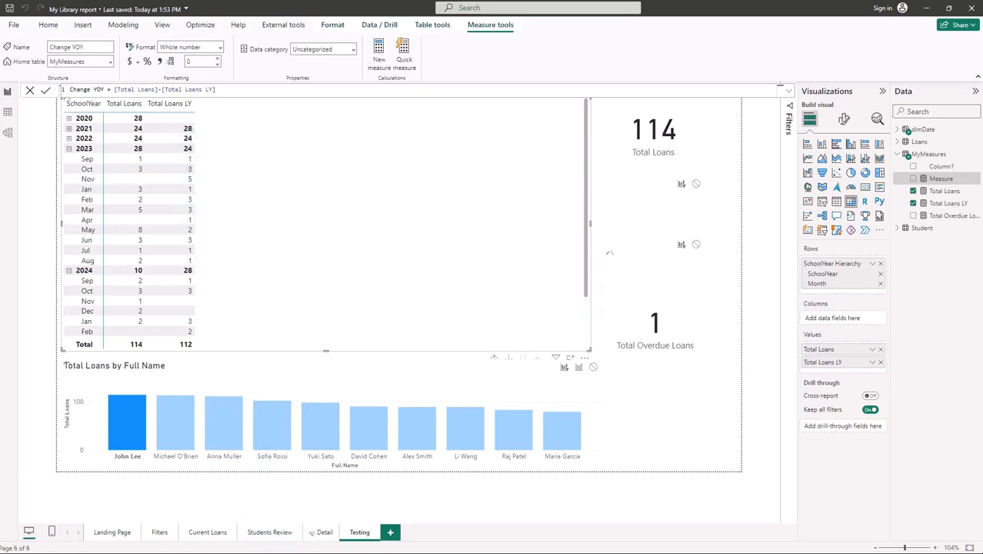
# Add the Change YOY measure to the end of the matrix's values and clear the chart's cross-filter
pyautogui.moveTo(946, 166); pyautogui.dragTo(858, 367)
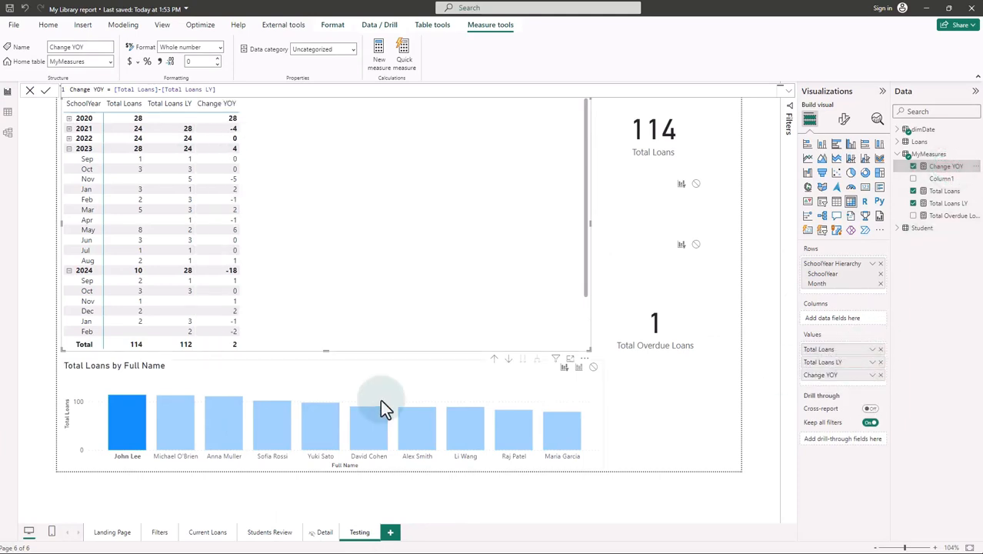
pyautogui.click(132, 430)
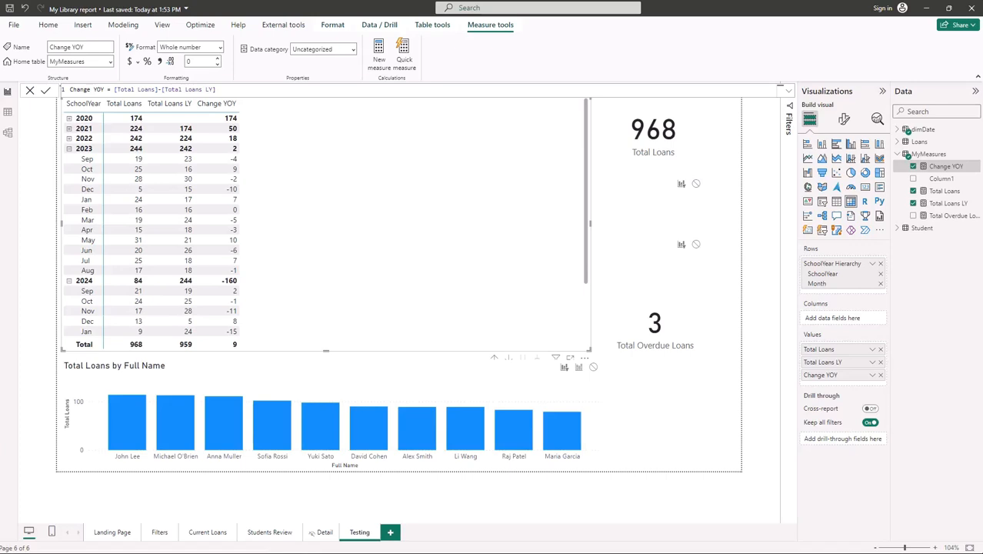
# Create a measure in the MyMeasures table named % Change YOY with the formula DIVIDE([Change YOY], [Total Loans LY])
pyautogui.rightClick(940, 156)
pyautogui.click(891, 171)
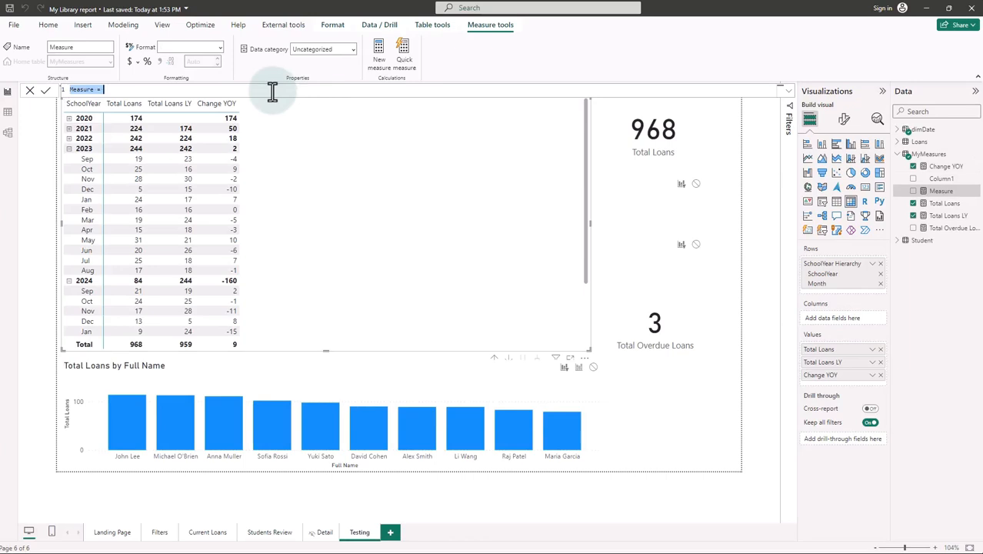
pyautogui.write('% Change YOY =     DIVIDE(         [Change YOY],         [Total Loans LY]     )')
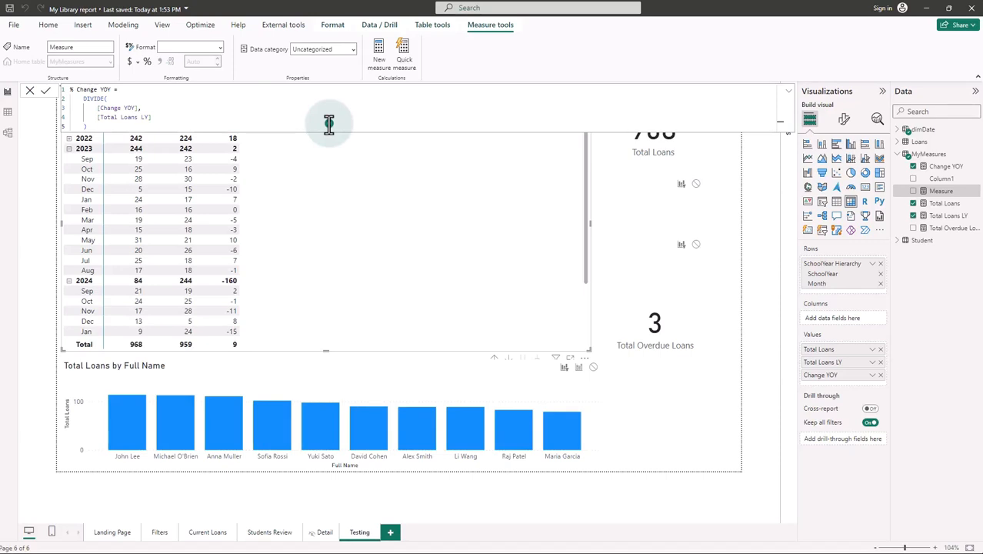
pyautogui.click(329, 124)
pyautogui.click(438, 162)
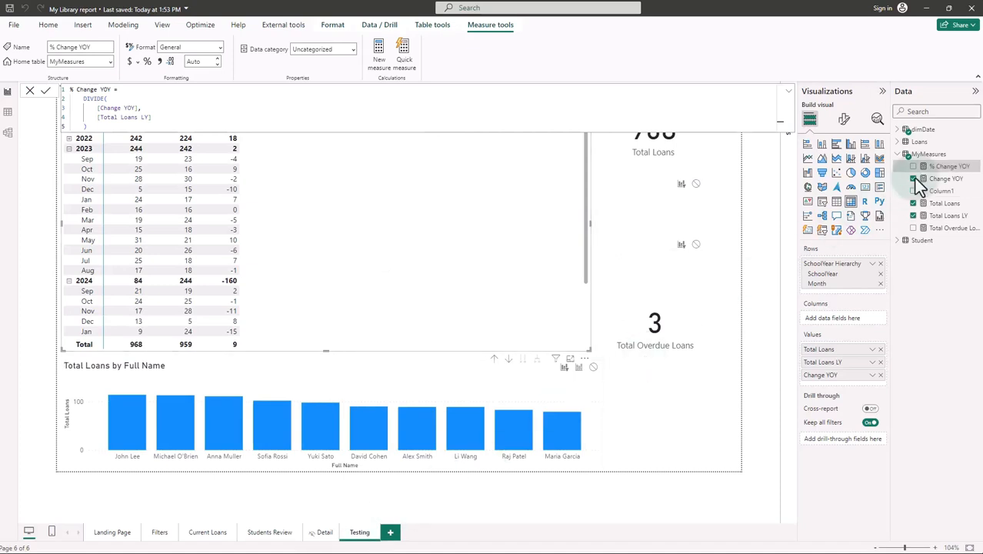
# Add % Change YOY to the matrix's values before Change YOY and format the measure as a percentage
pyautogui.moveTo(943, 169); pyautogui.dragTo(848, 376)
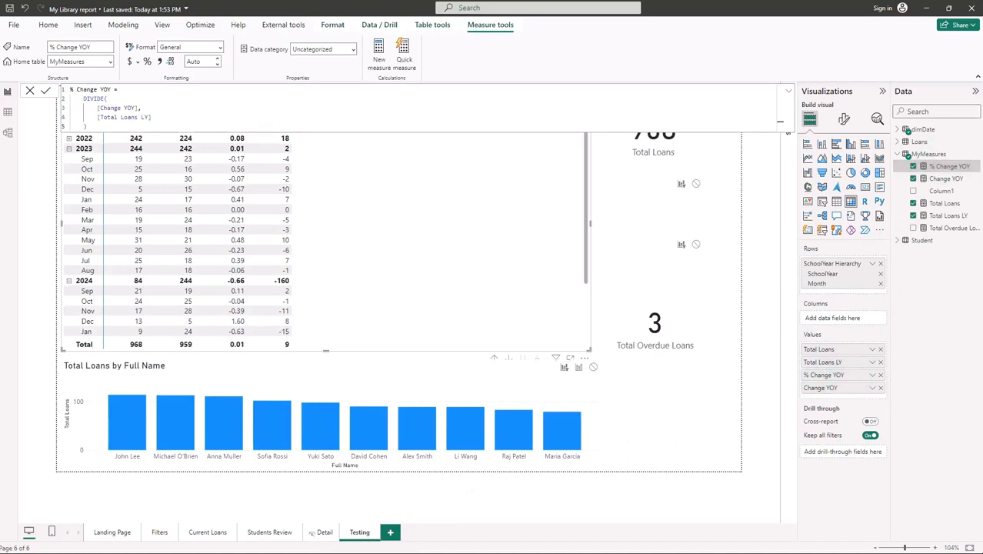
pyautogui.click(791, 90)
pyautogui.click(790, 90)
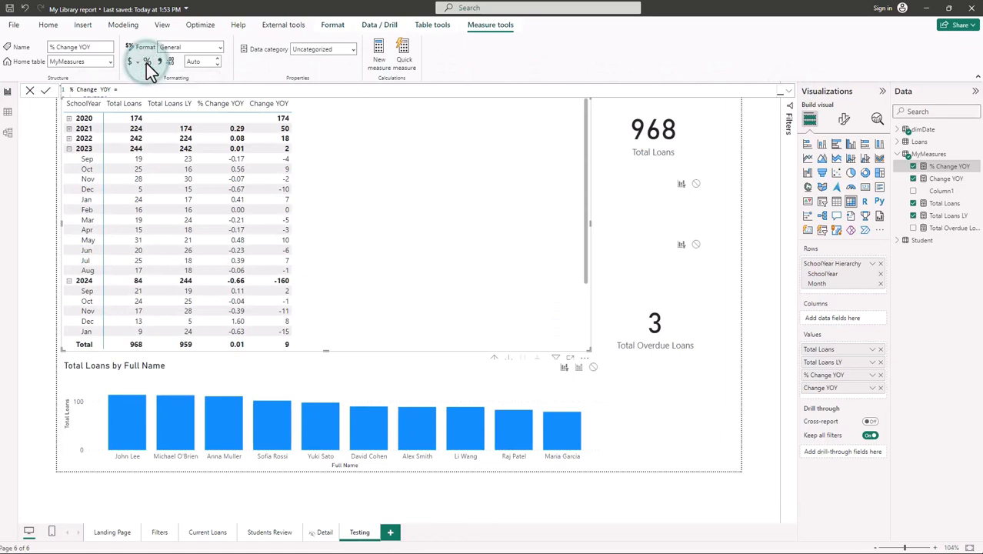
pyautogui.click(147, 62)
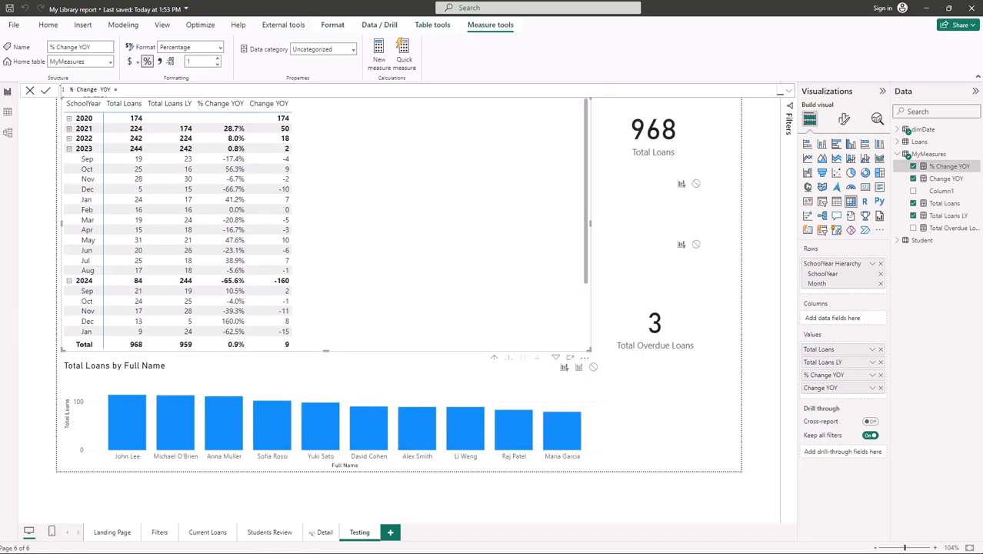
# Remove the Change YOY and Total Loans LY measures from the matrix's values
pyautogui.click(881, 388)
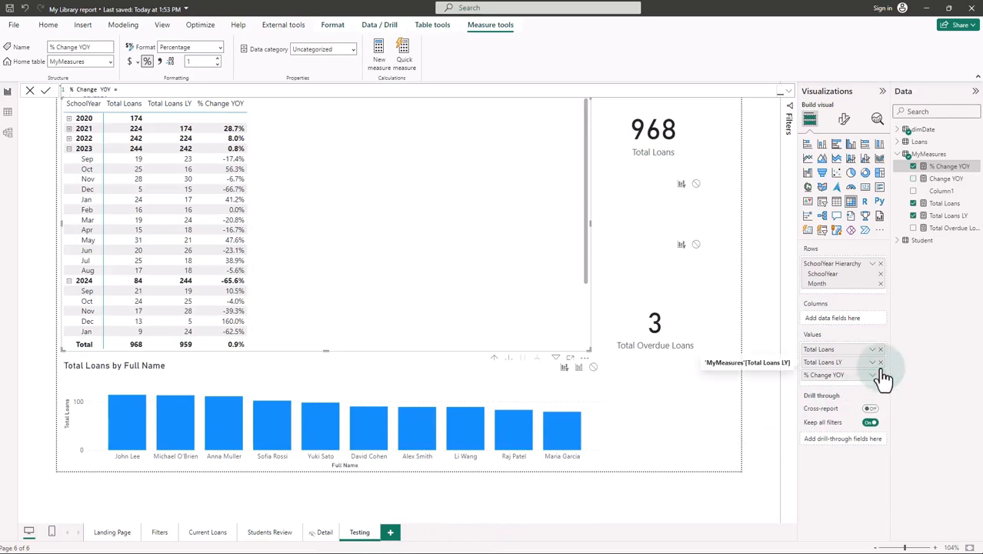
pyautogui.click(881, 362)
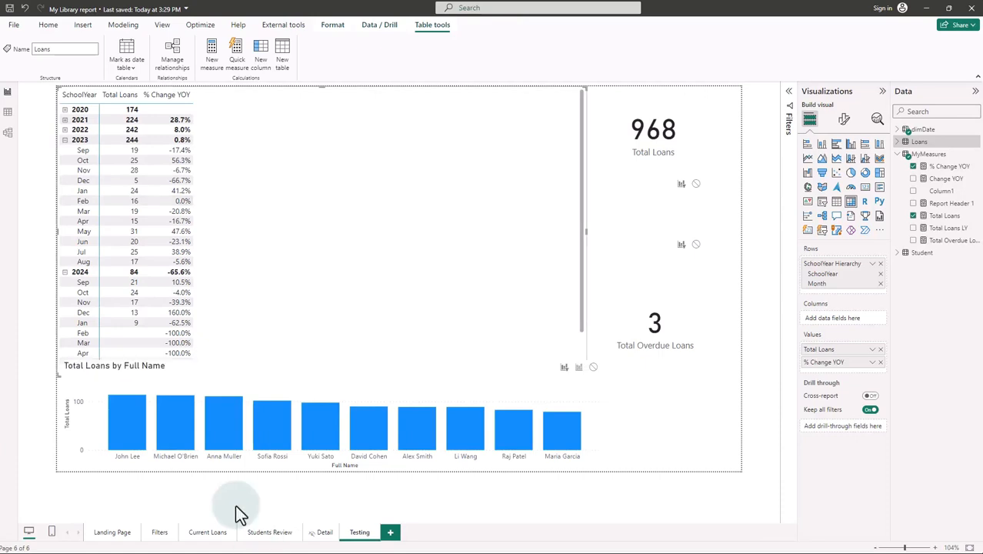
# Open the Loans table in Table view and add a new calculated column to it
pyautogui.click(8, 114)
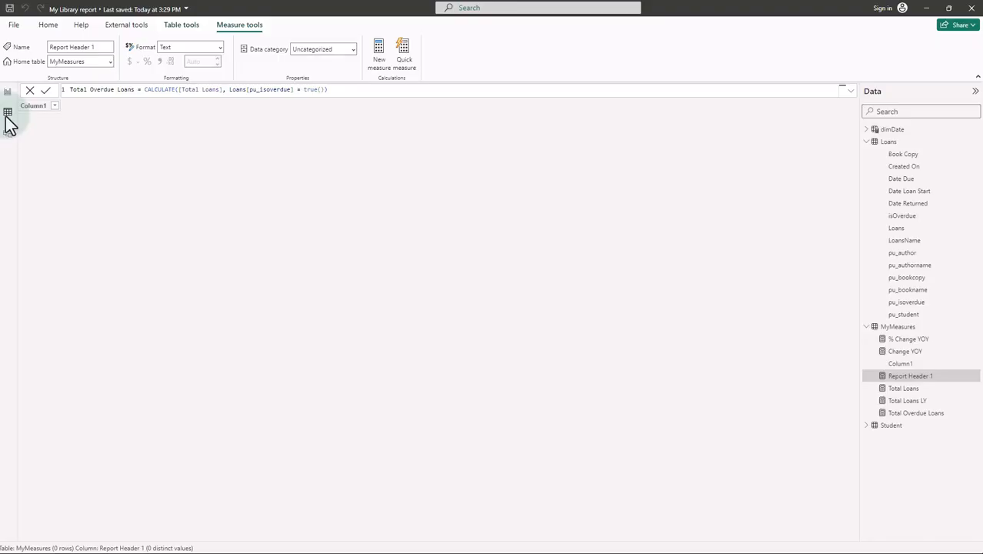
pyautogui.click(899, 143)
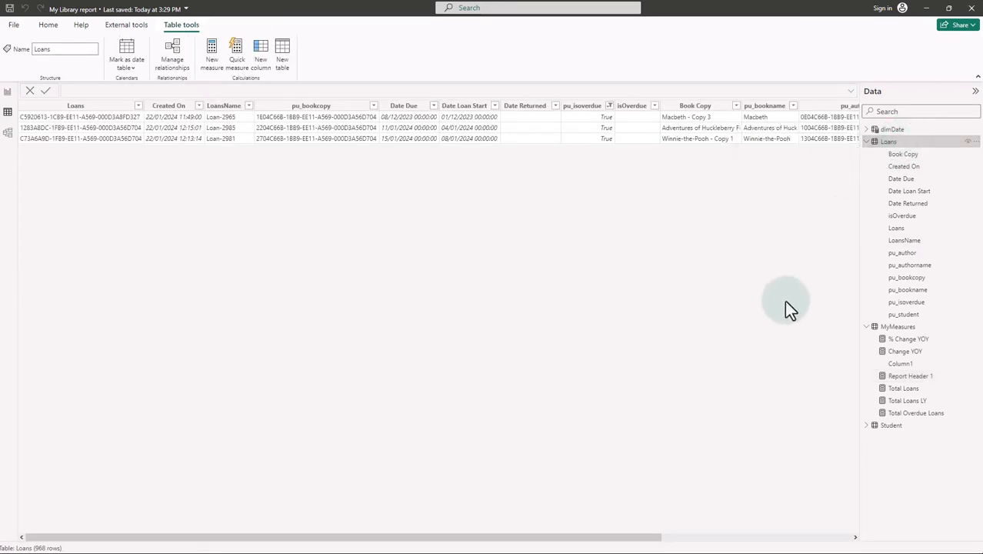
pyautogui.moveTo(626, 539); pyautogui.dragTo(842, 536)
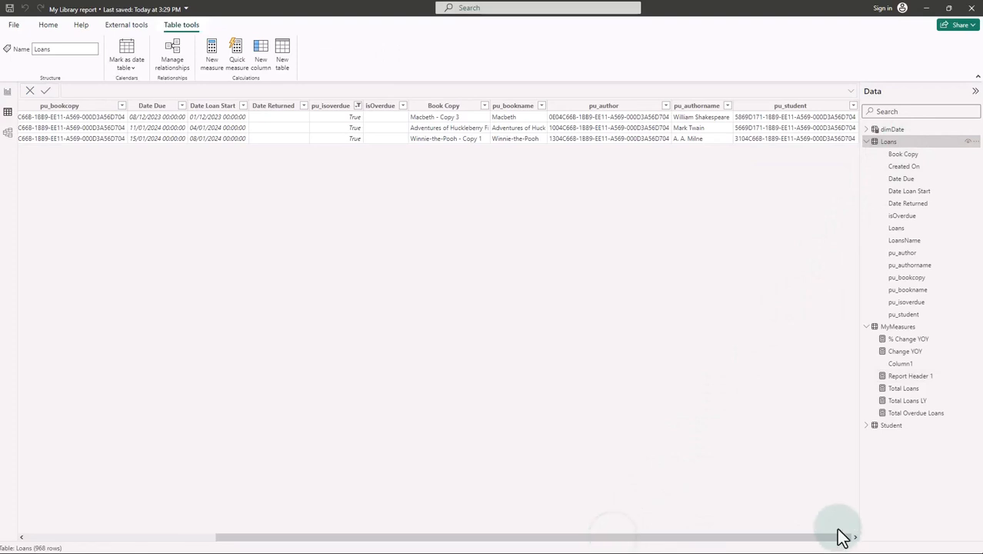
pyautogui.rightClick(793, 112)
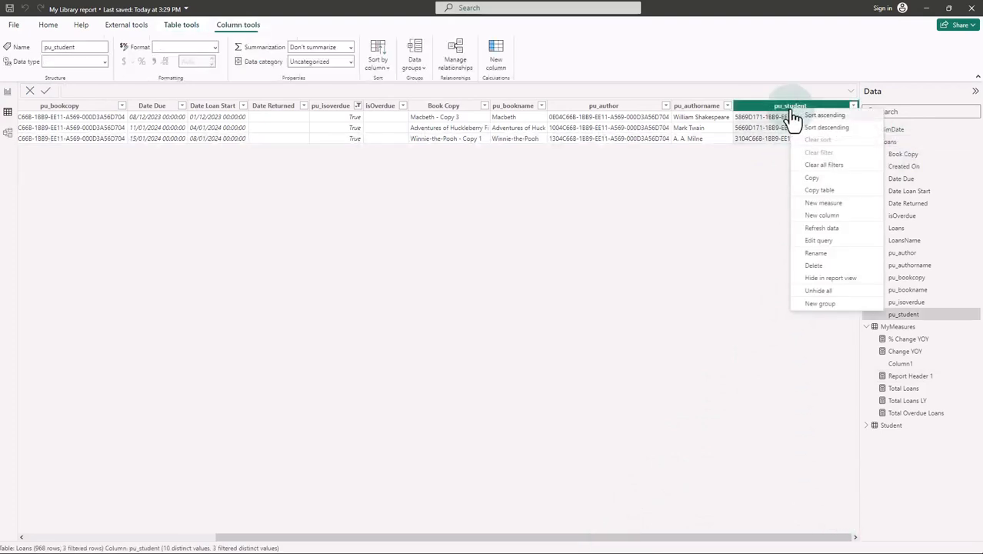
pyautogui.click(829, 216)
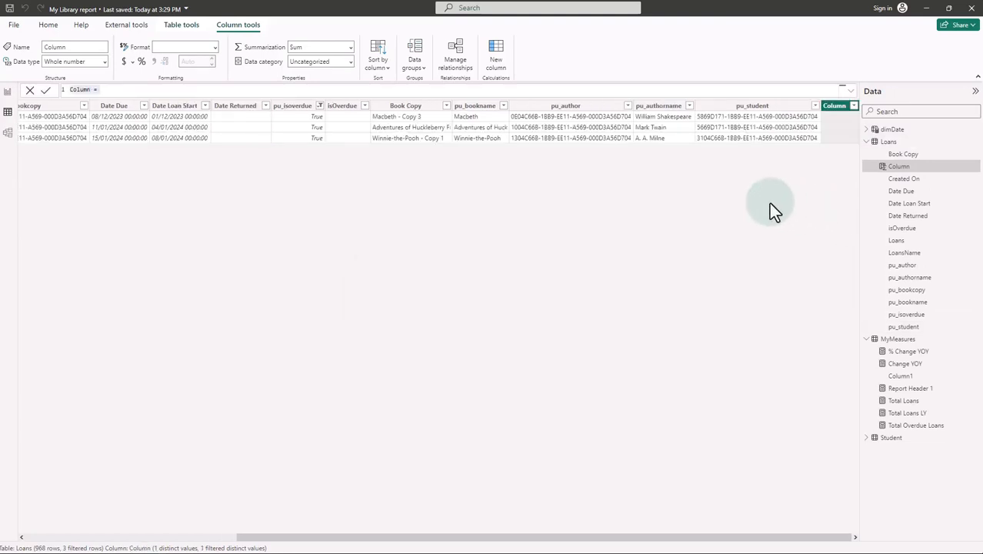
# Define the new column as Total Days on Loan = Loans[Date Returned]-Loans[Date Loan Start]
pyautogui.click(145, 90)
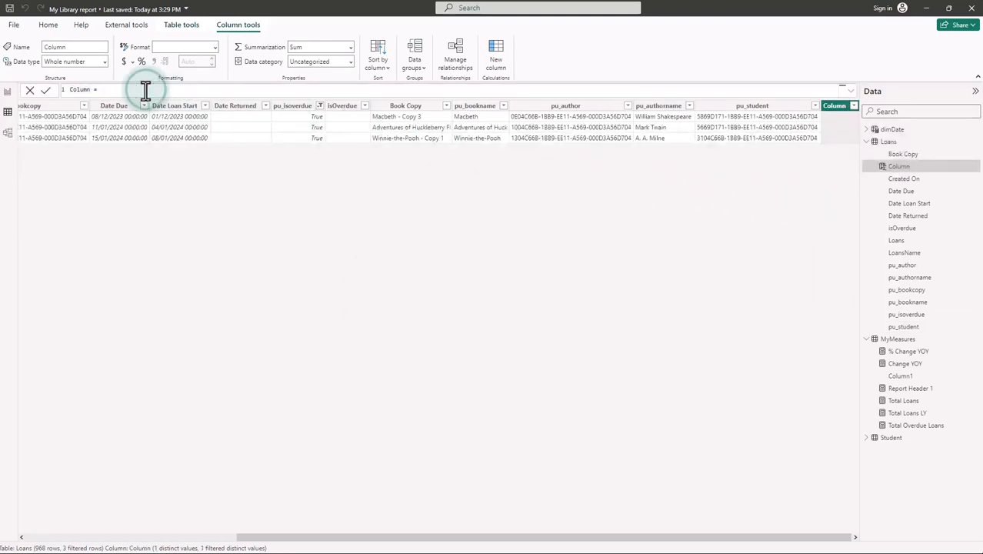
pyautogui.hotkey('shift', 'Home')
pyautogui.write('Total Days on Loan =')
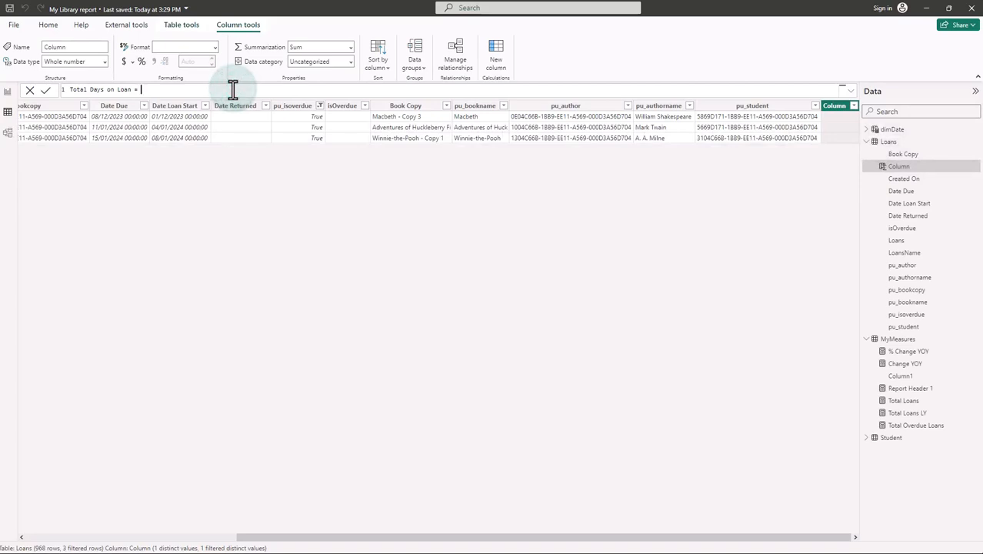
pyautogui.write('loans')
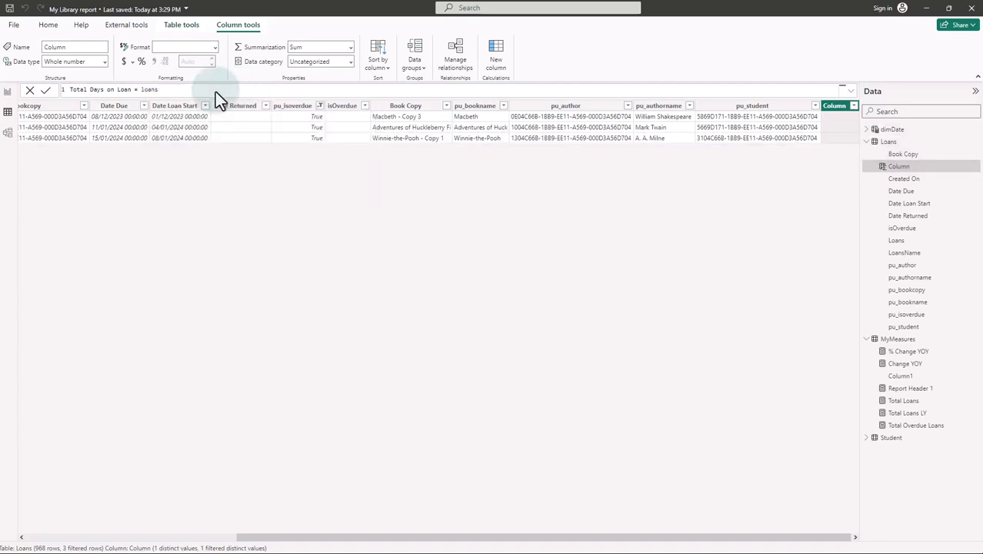
pyautogui.click(187, 90)
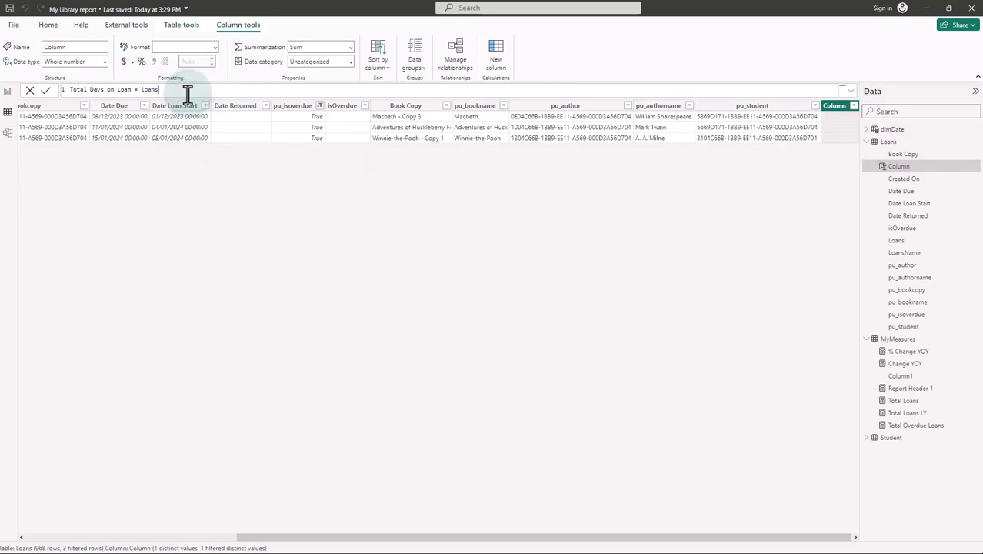
pyautogui.write('[dat')
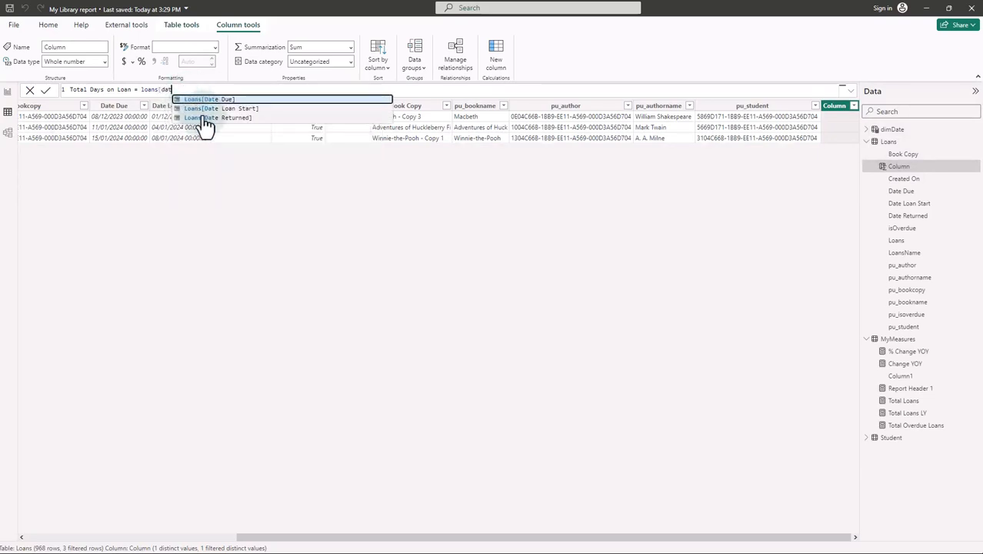
pyautogui.click(203, 117)
pyautogui.write('-')
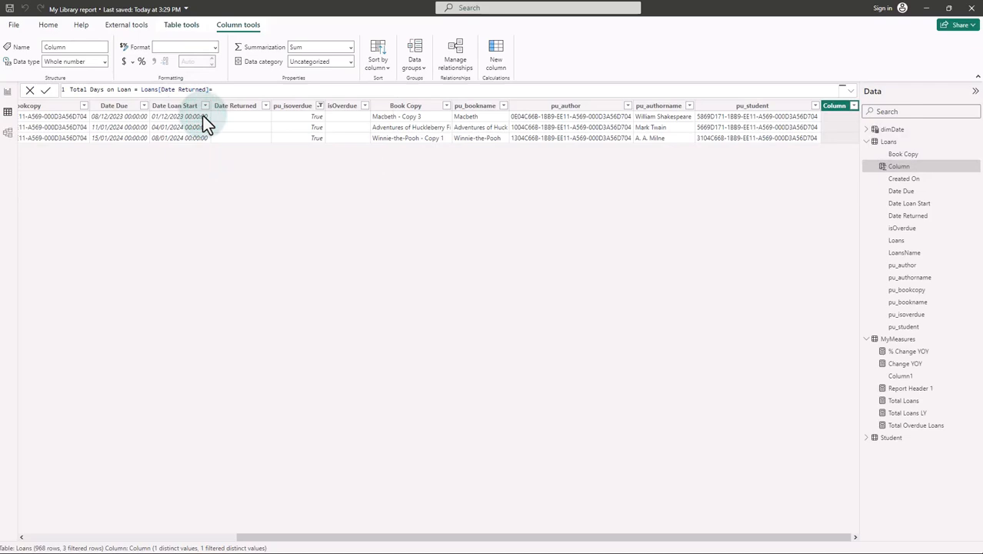
pyautogui.write('star')
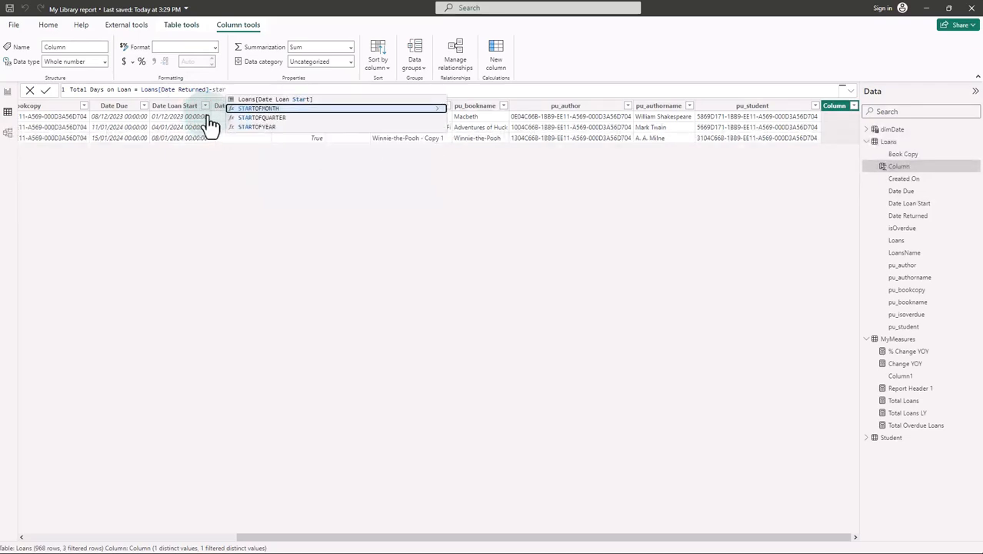
pyautogui.click(315, 99)
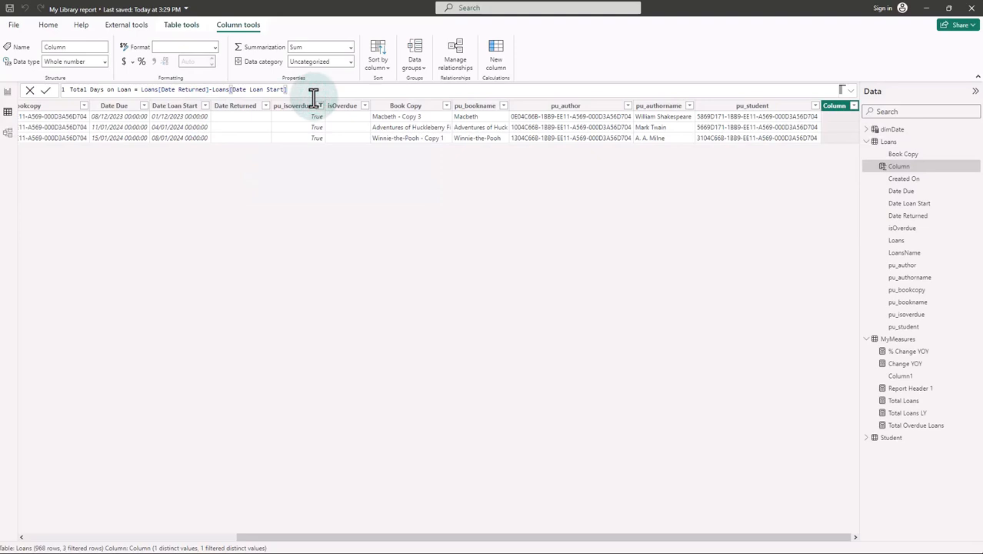
pyautogui.press('Return')
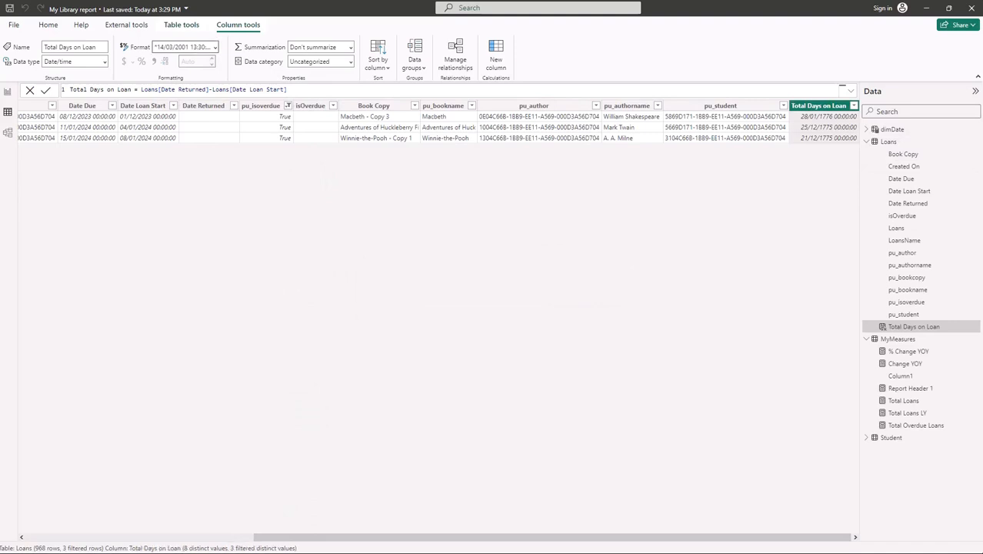
# Change the data type of the Total Days on Loan column to Whole number and accept the data type change
pyautogui.click(104, 62)
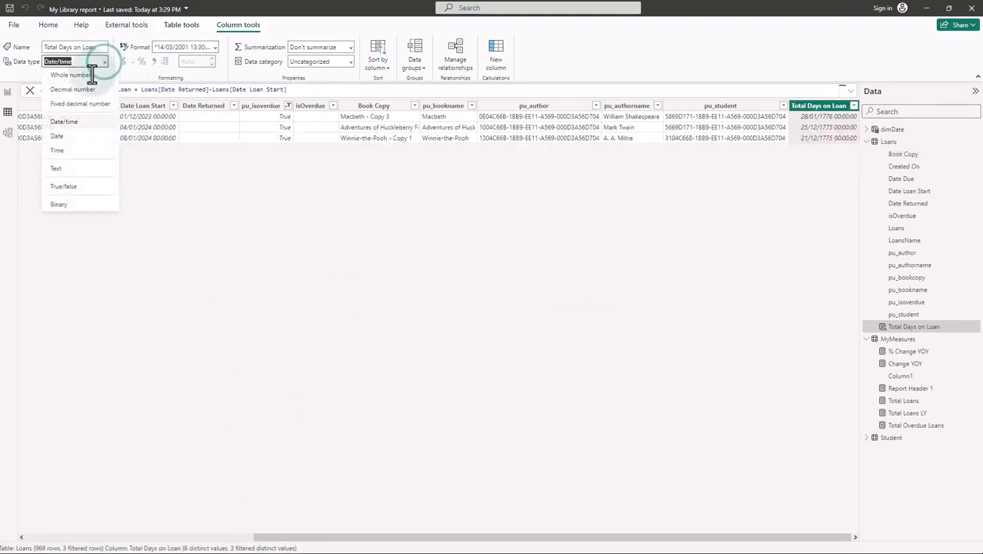
pyautogui.click(90, 81)
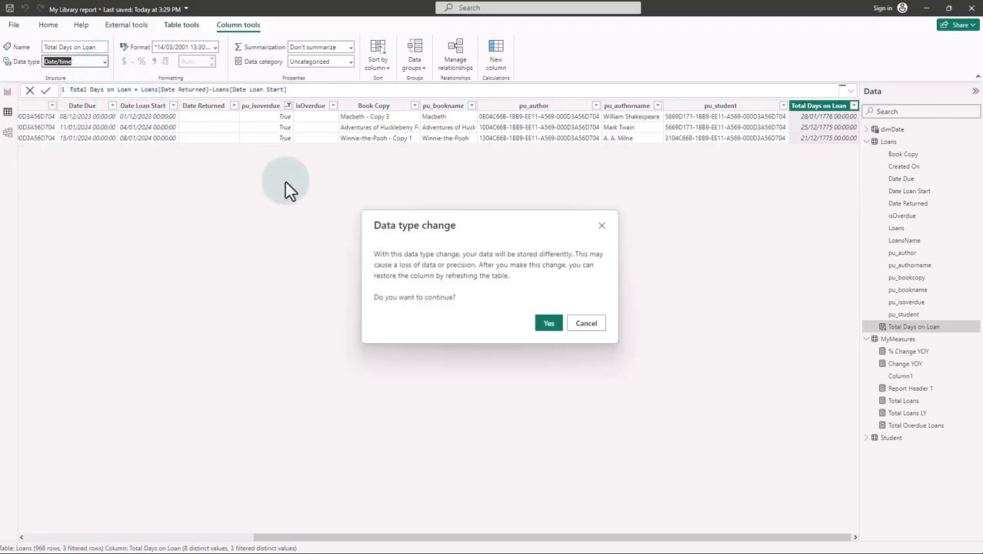
pyautogui.click(548, 323)
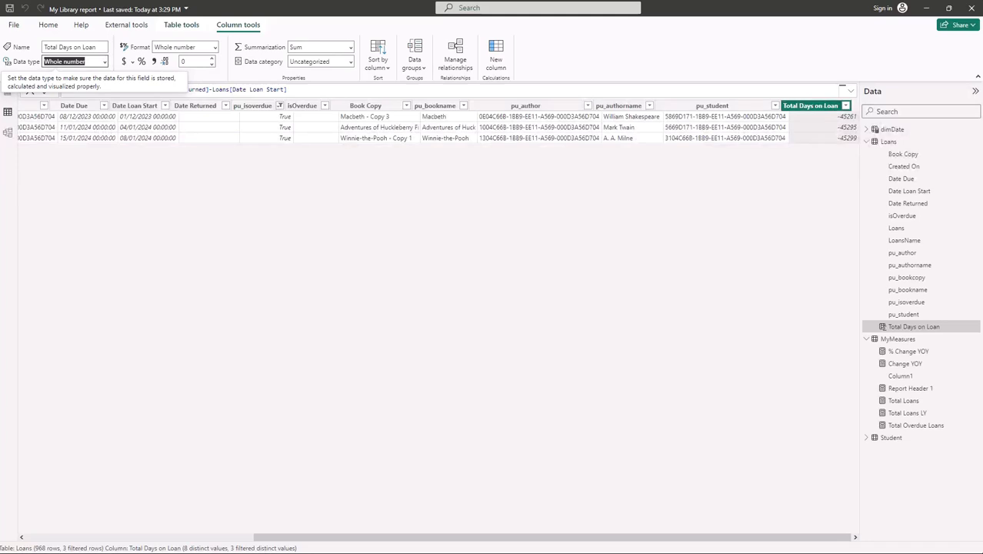
pyautogui.click(320, 376)
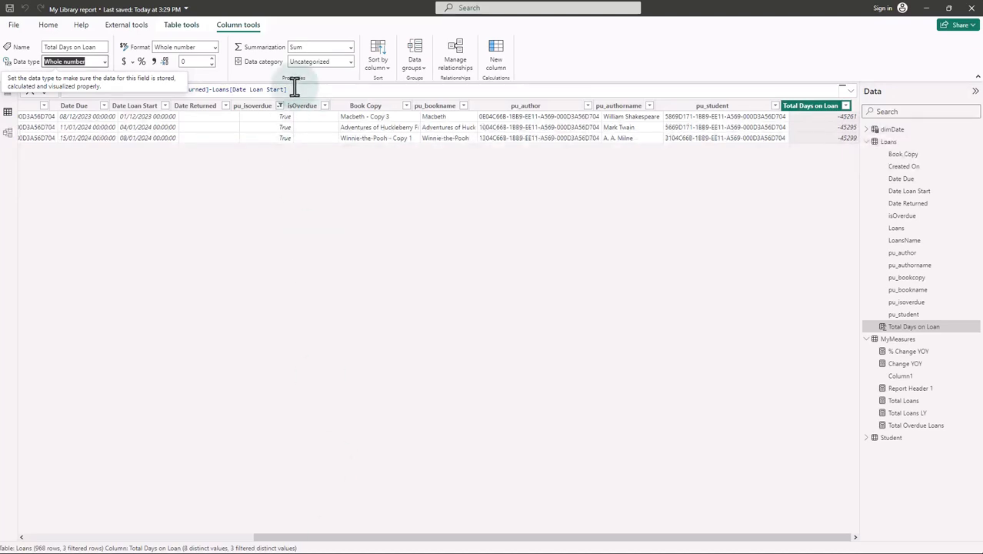
# Replace the Total Days on Loan expression with the start of an IF that tests ISBLANK(Loans[Date Returned])
pyautogui.moveTo(291, 89); pyautogui.dragTo(143, 89)
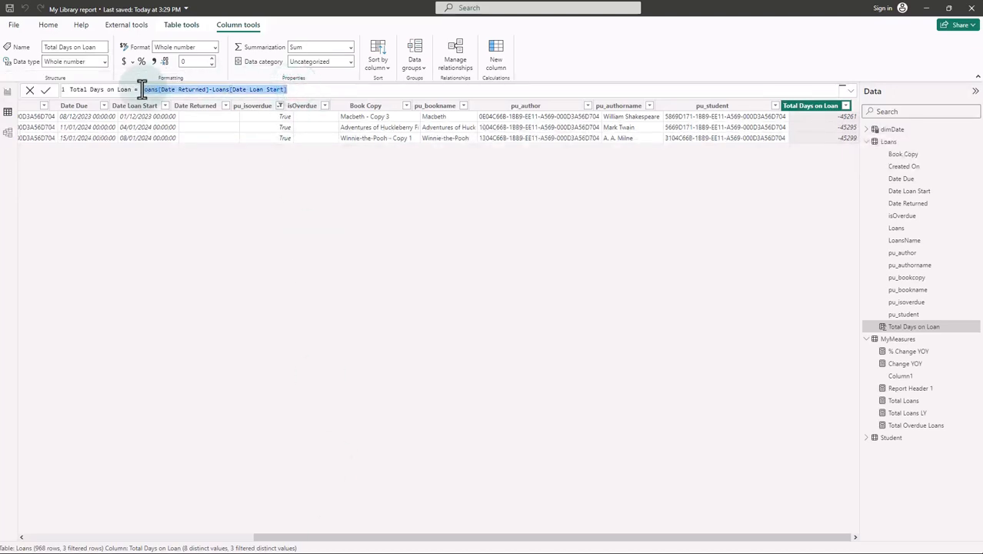
pyautogui.write('if(')
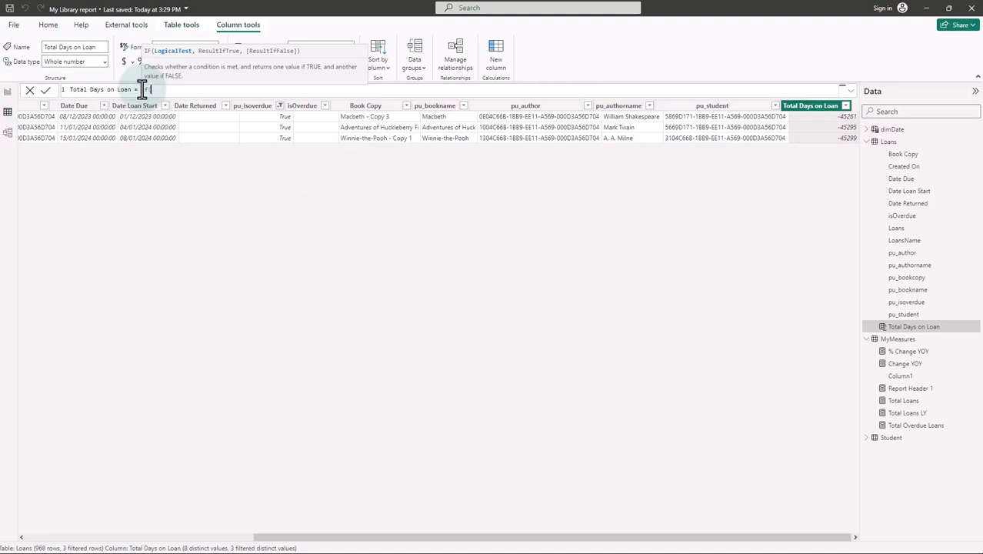
pyautogui.write('isblr')
pyautogui.click(202, 96)
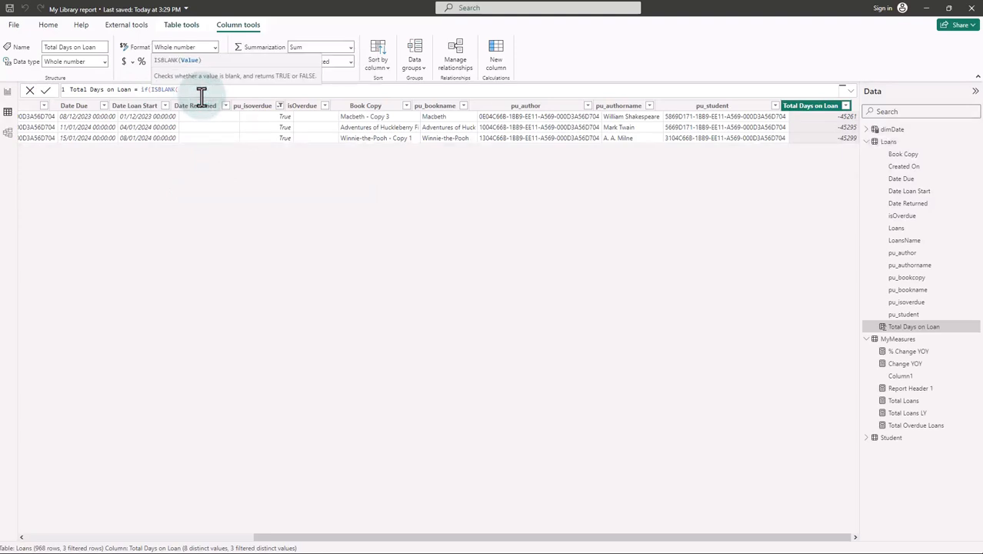
pyautogui.write('return')
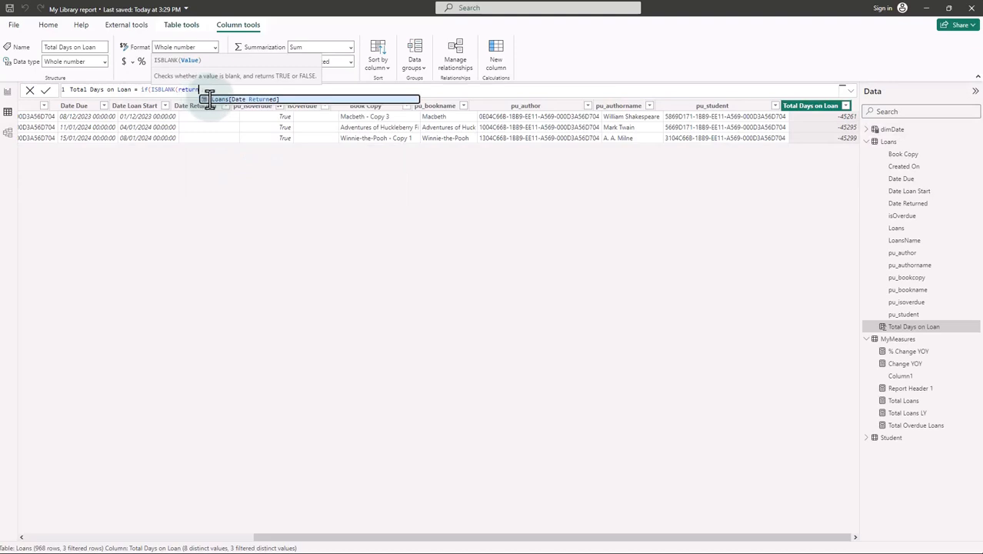
pyautogui.click(212, 99)
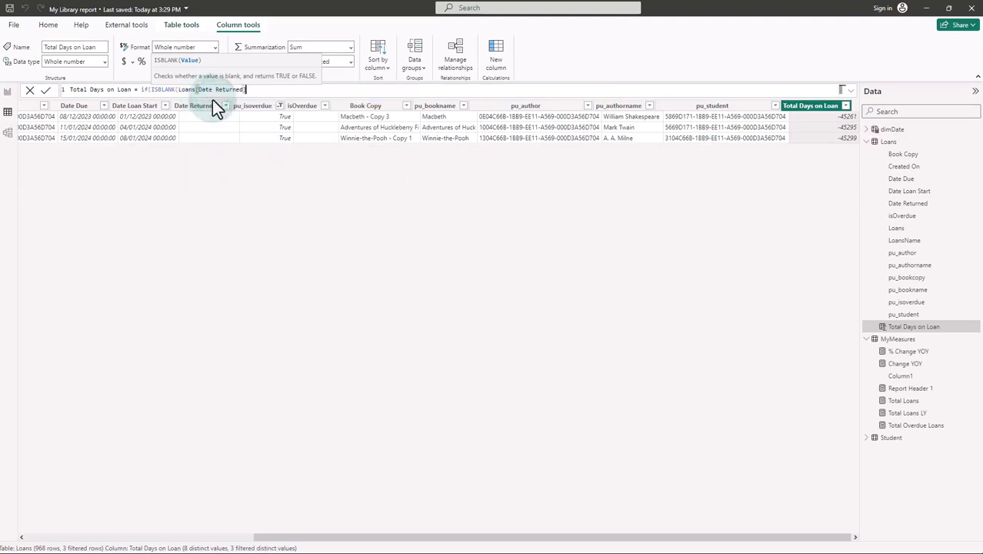
pyautogui.write(')')
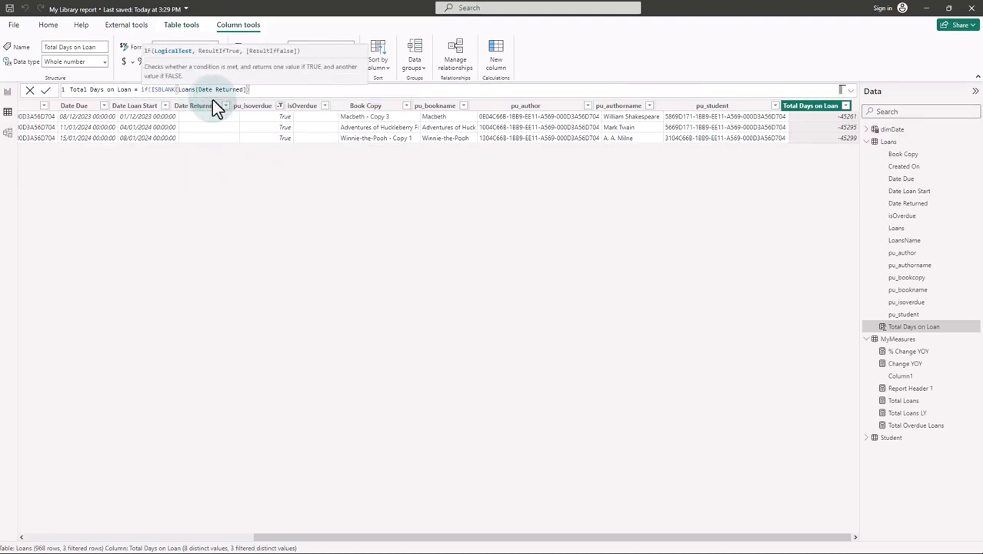
# Complete the IF with today()-Loans[Date Loan Start] for blank return dates, otherwise Loans[Date Returned]-Loans[Date Loan Start], and commit the formula
pyautogui.write(', to')
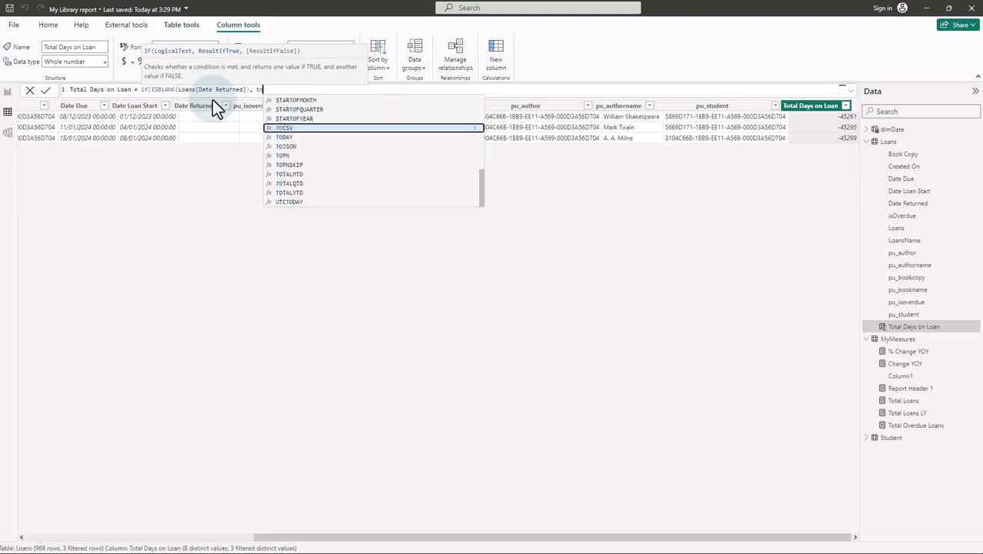
pyautogui.write('day()')
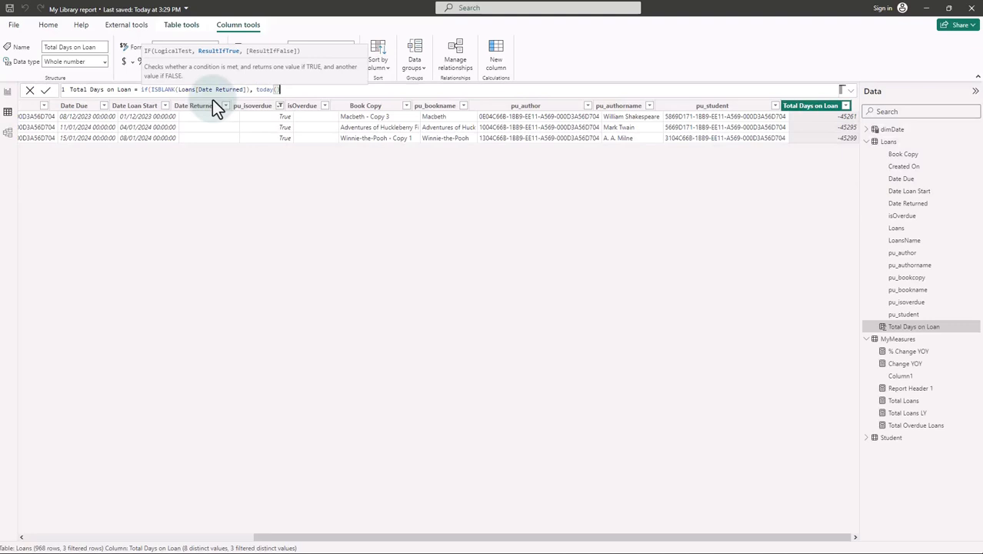
pyautogui.write('-start')
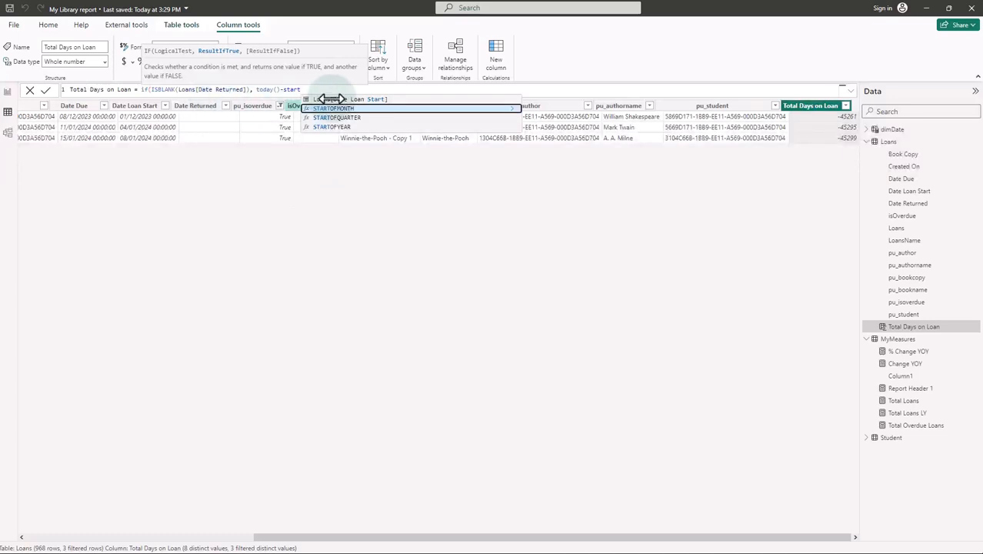
pyautogui.click(329, 99)
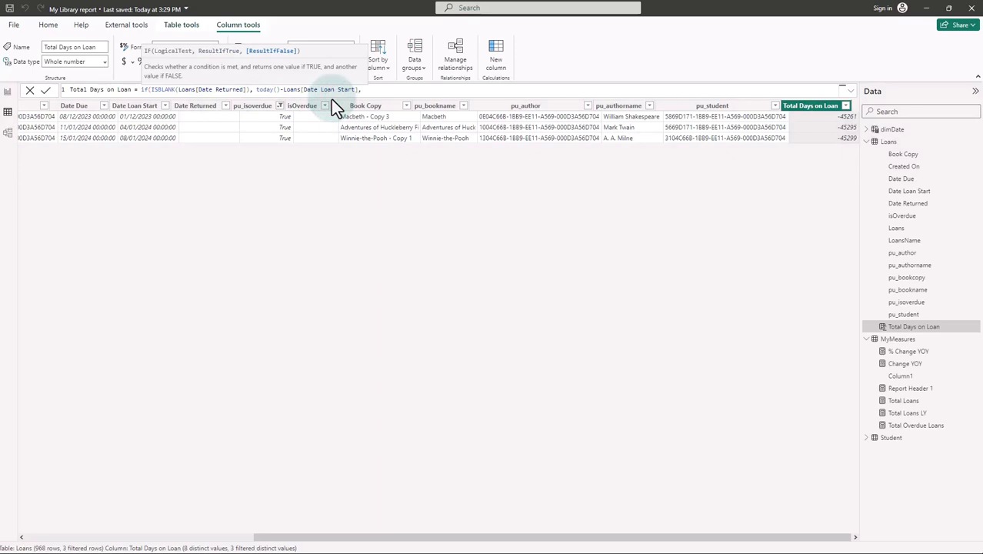
pyautogui.write(',return')
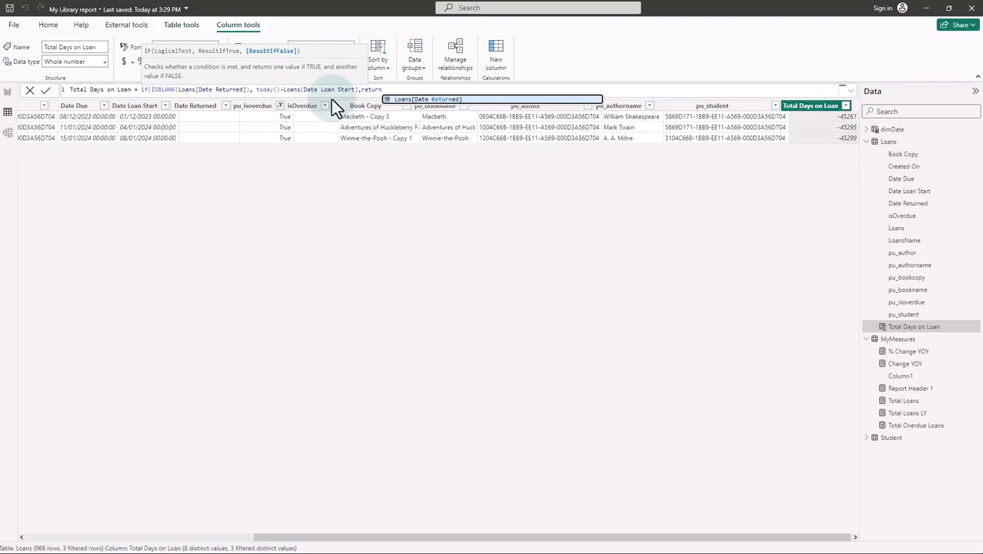
pyautogui.click(405, 100)
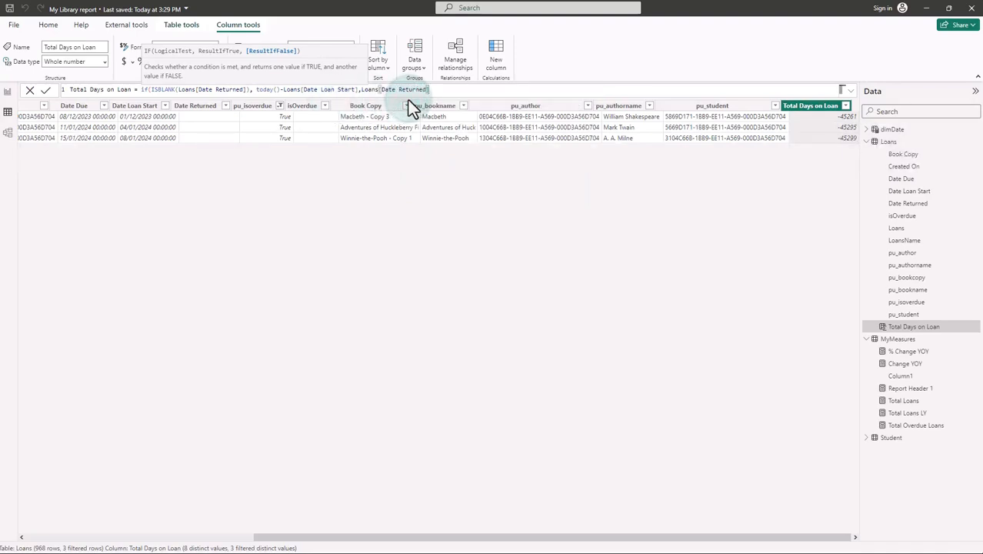
pyautogui.write('-start')
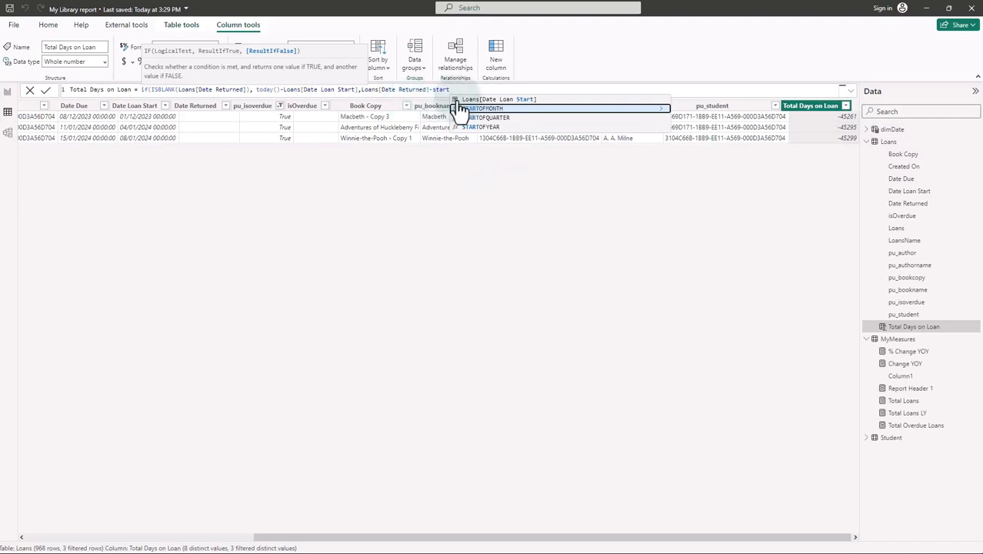
pyautogui.click(458, 100)
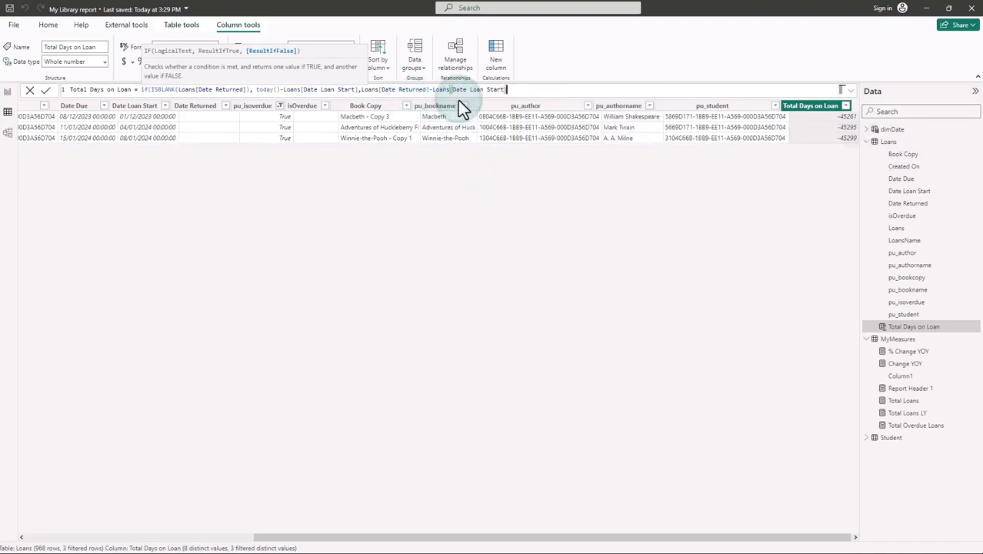
pyautogui.write(')')
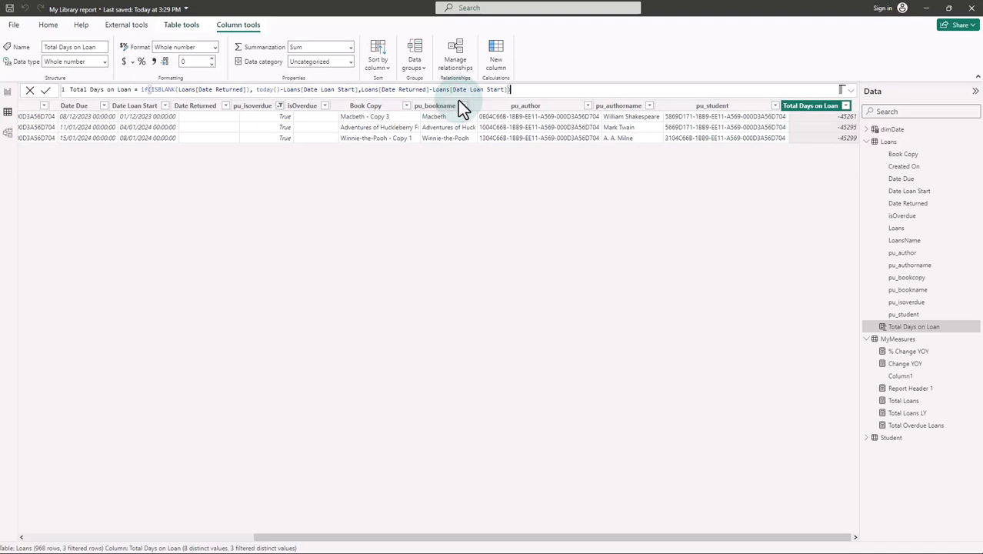
pyautogui.press('Return')
# Clear all filters from the Loans table so that every loan row is listed
pyautogui.click(373, 108)
pyautogui.rightClick(374, 110)
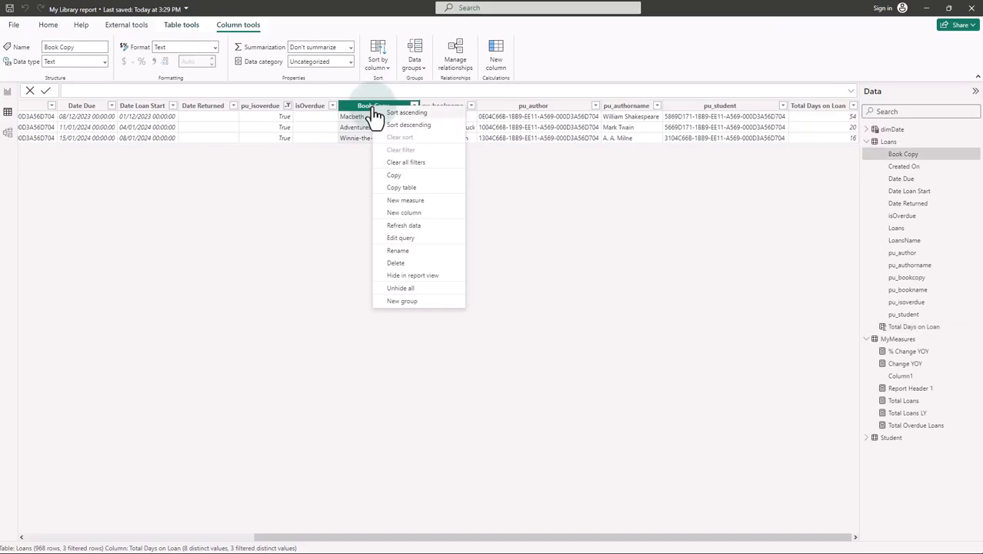
pyautogui.click(402, 163)
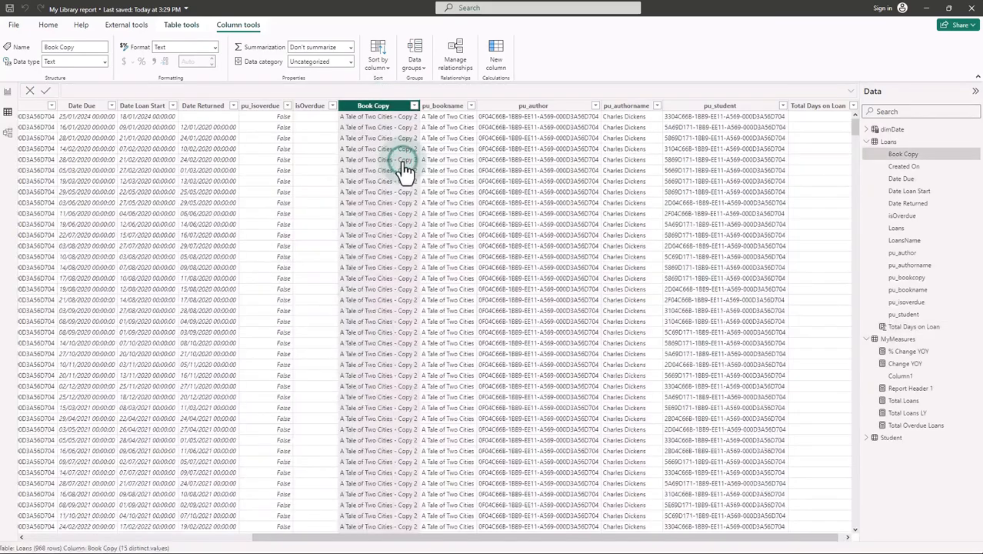
# Create a Total Days on Loan measure in the MyMeasures table as sum(Loans[Total Days on Loan])
pyautogui.moveTo(433, 543); pyautogui.dragTo(439, 542)
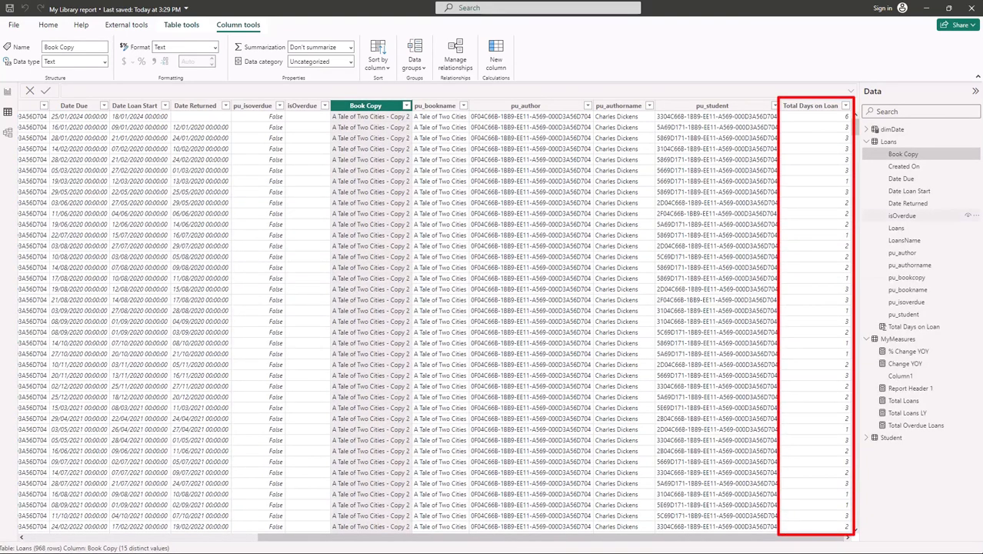
pyautogui.rightClick(902, 348)
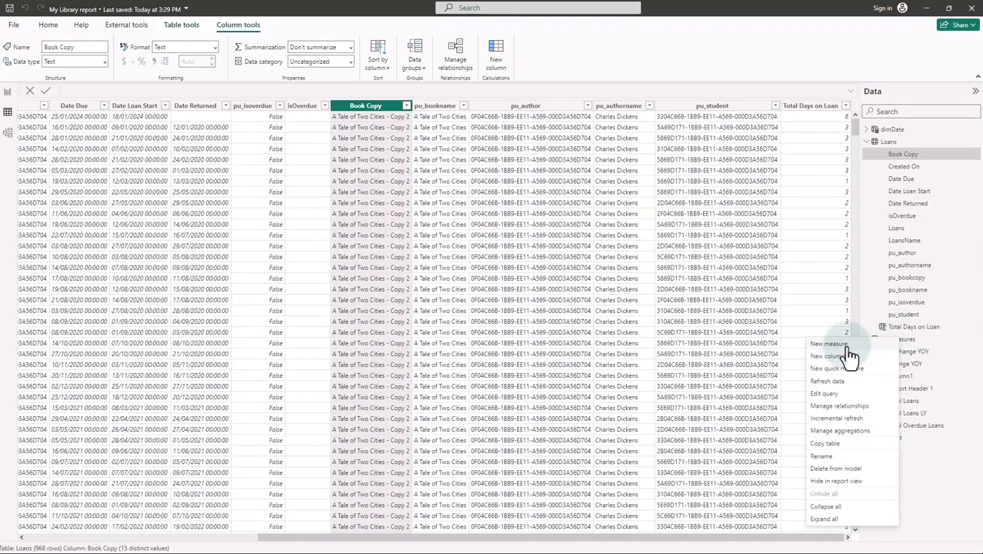
pyautogui.press('Escape')
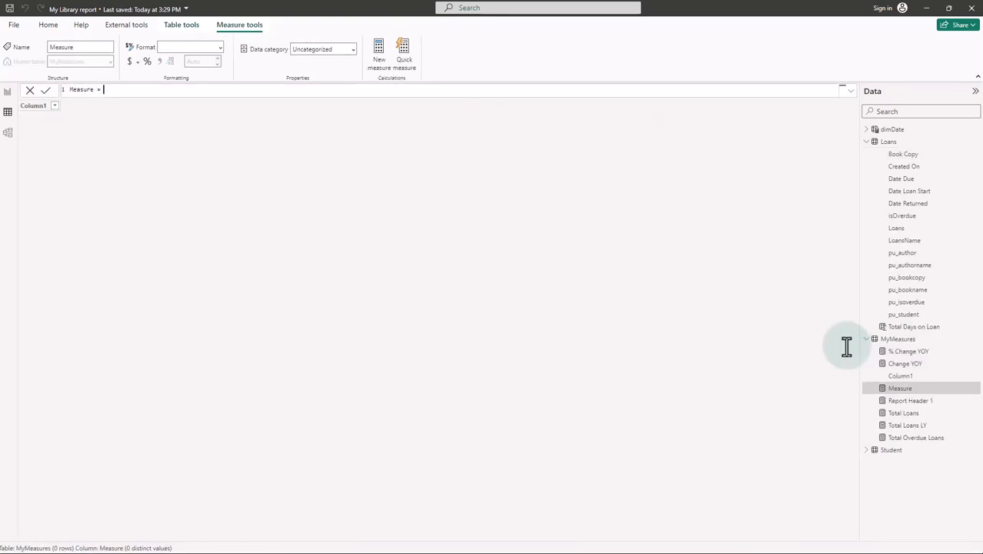
pyautogui.hotkey('ctrl', 'a')
pyautogui.hotkey('ctrl', 'v')
pyautogui.write('su')
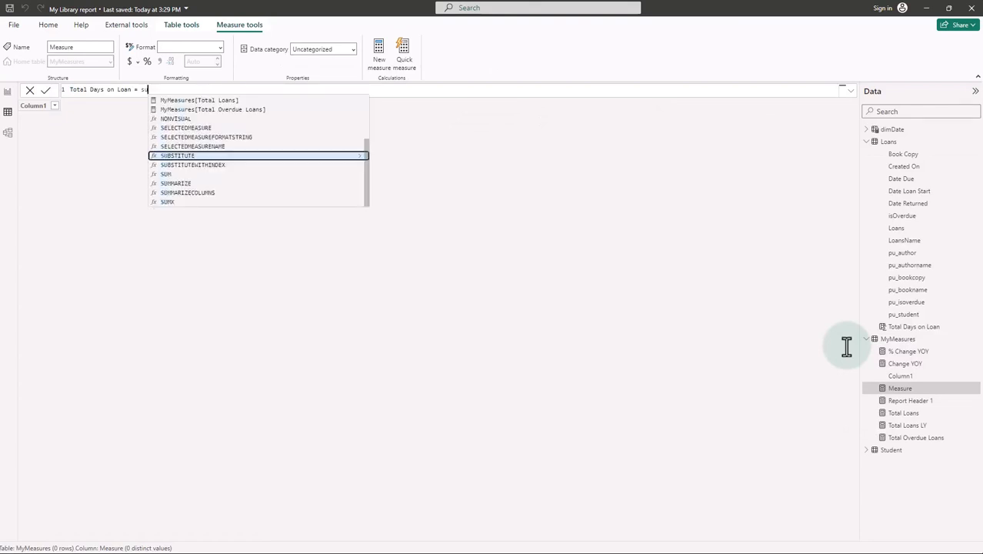
pyautogui.write('m(')
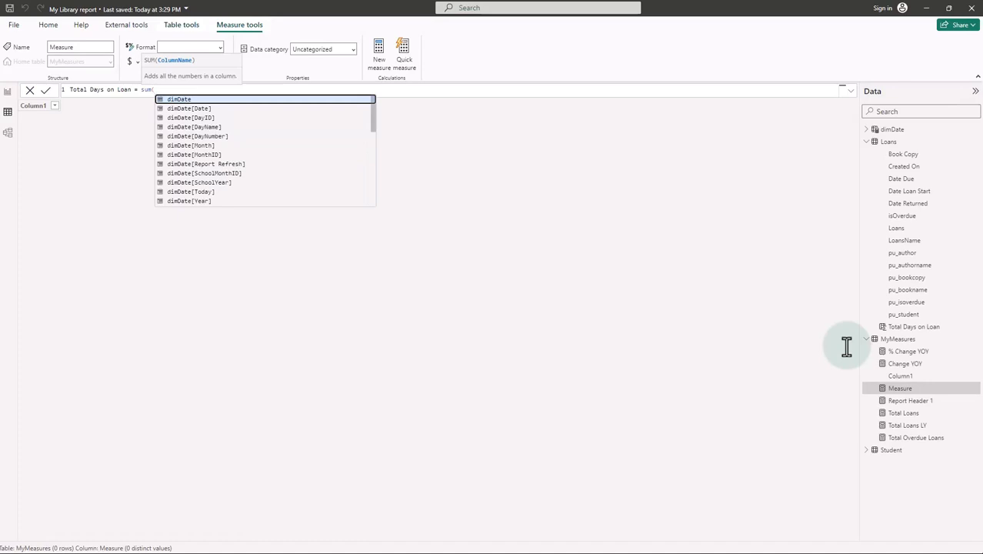
pyautogui.write('tot')
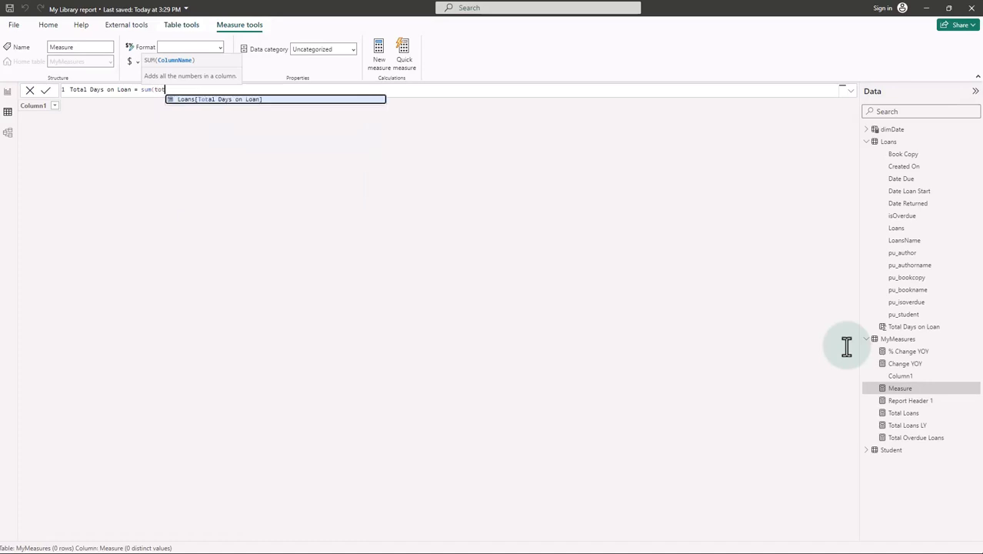
pyautogui.click(260, 101)
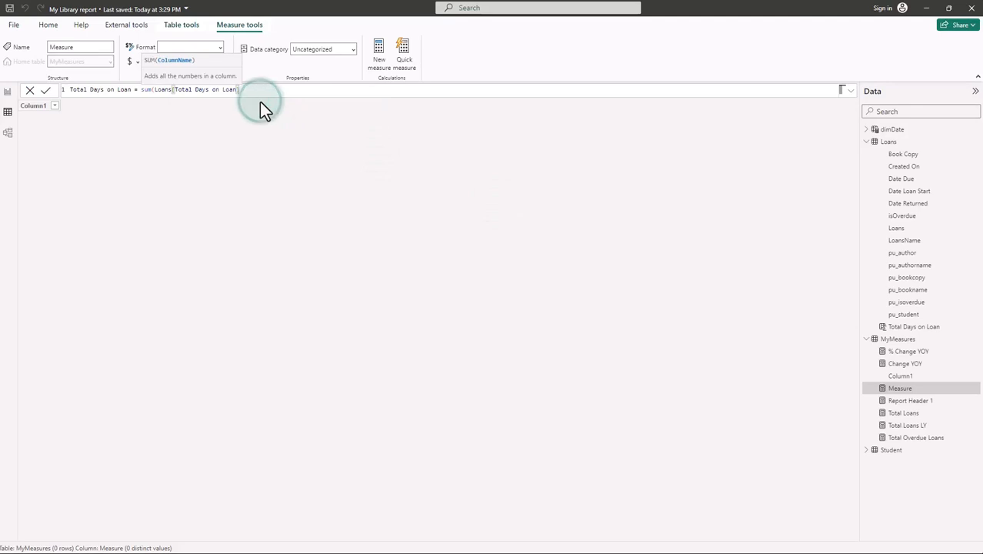
pyautogui.write(')')
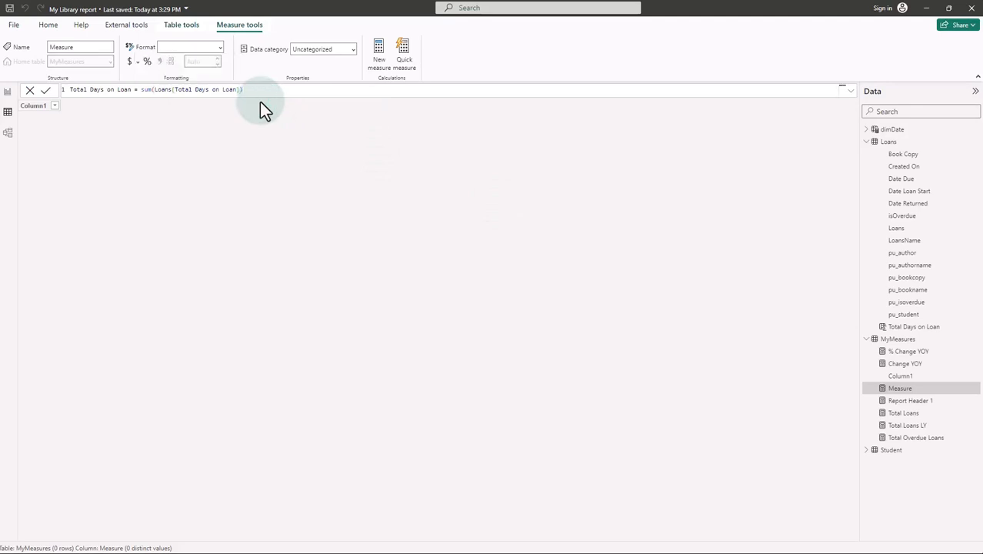
pyautogui.press('Return')
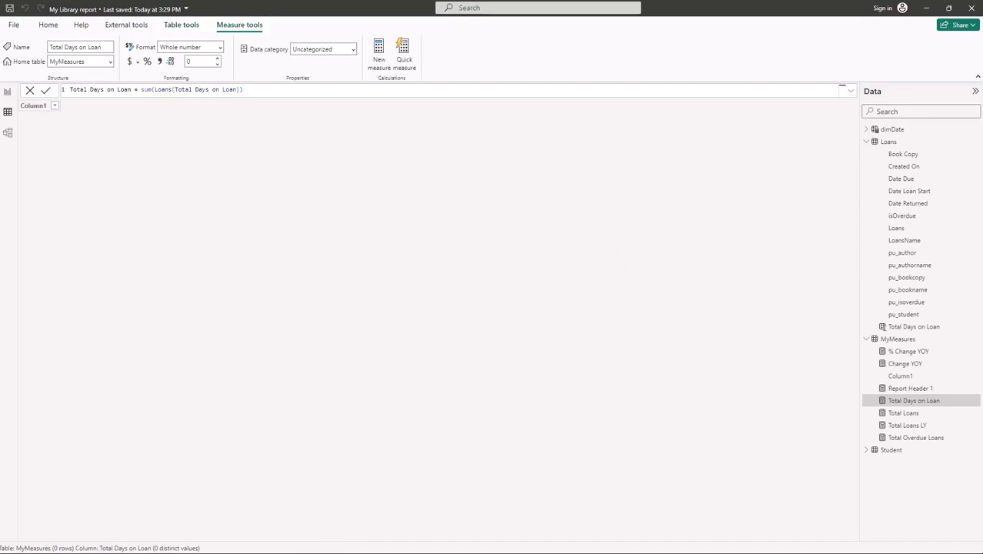
# Add the Total Days on Loan measure to the values of the report page's SchoolYear matrix and remove it again
pyautogui.click(8, 93)
pyautogui.click(231, 354)
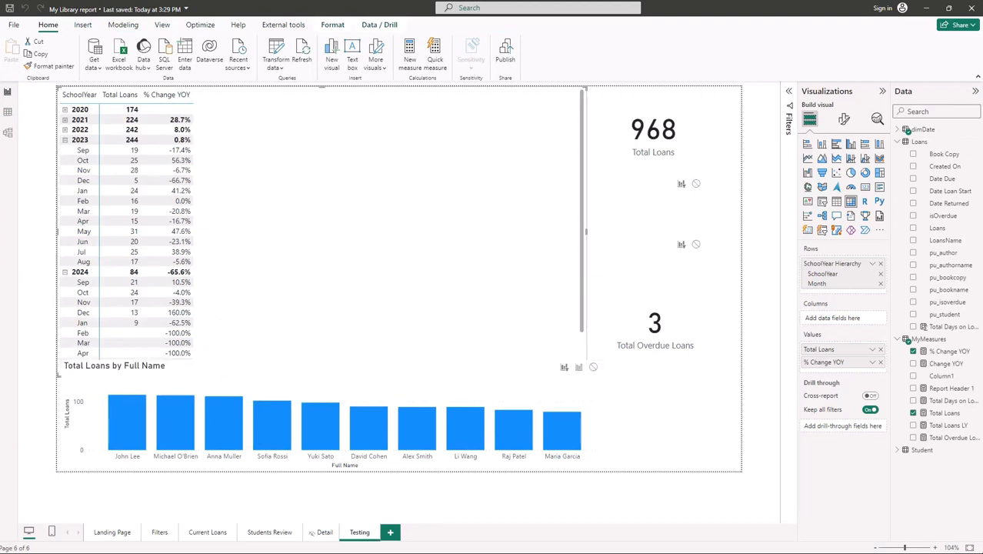
pyautogui.moveTo(948, 401); pyautogui.dragTo(847, 367)
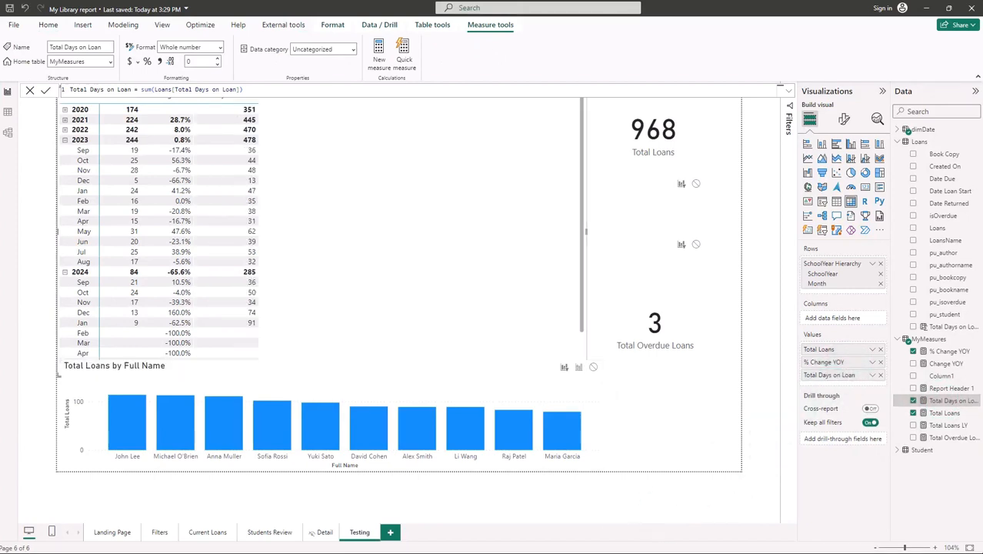
pyautogui.click(914, 401)
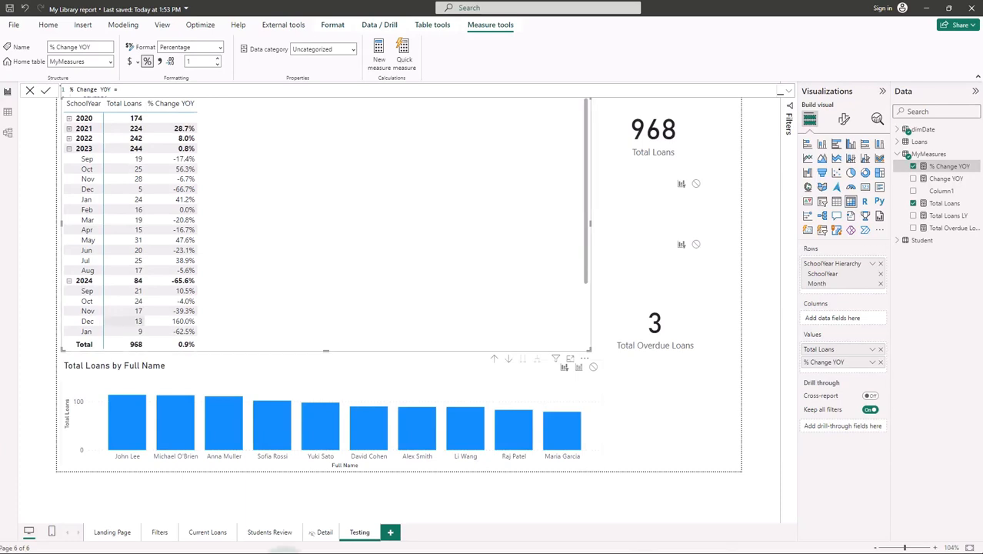
# Move the SchoolYear matrix down and shorten it from its upper edge to free space for a header, leaving nothing selected
pyautogui.moveTo(403, 258); pyautogui.dragTo(392, 310)
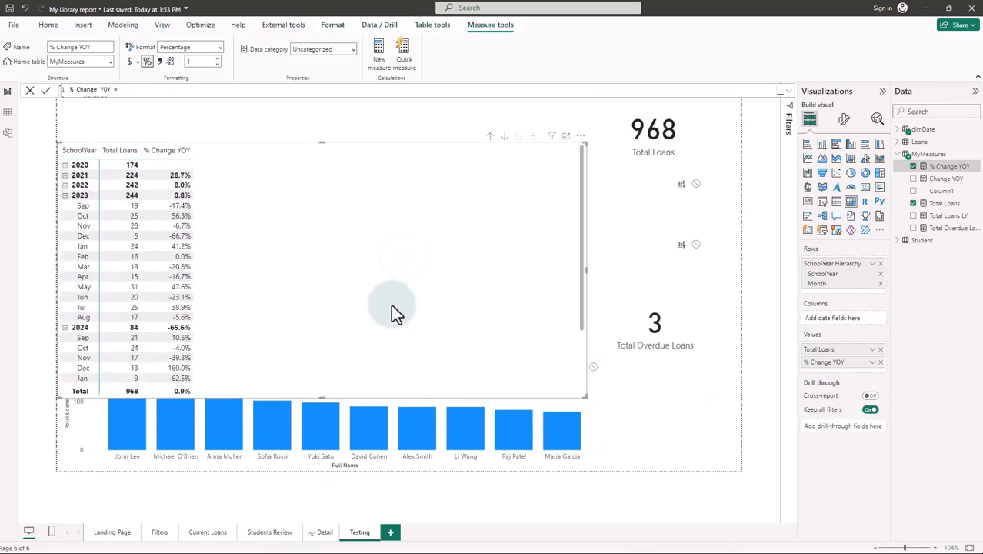
pyautogui.moveTo(321, 145); pyautogui.dragTo(329, 180)
pyautogui.click(336, 141)
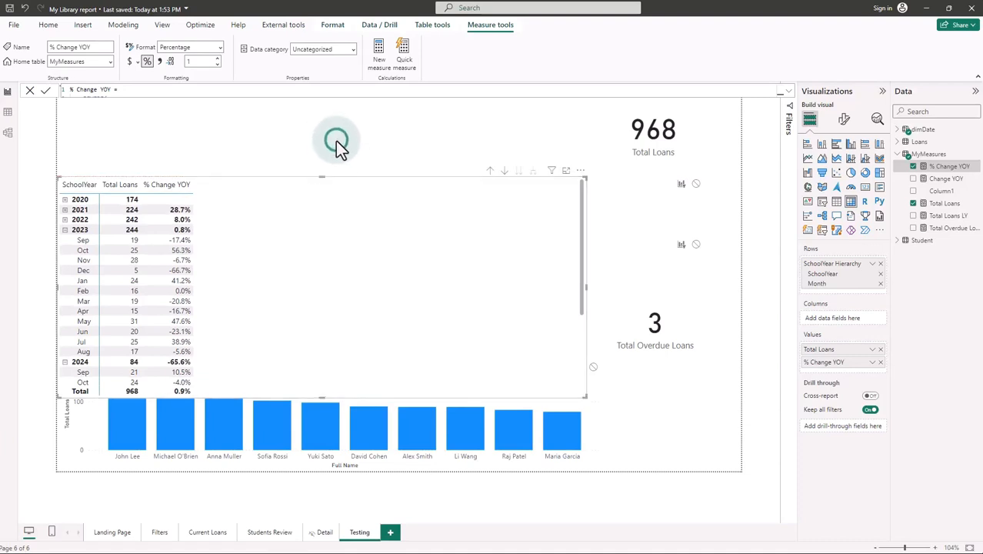
# Start a new MyMeasures measure named Report Header 1 whose expression begins with the text "Loans Reporting -"
pyautogui.rightClick(940, 158)
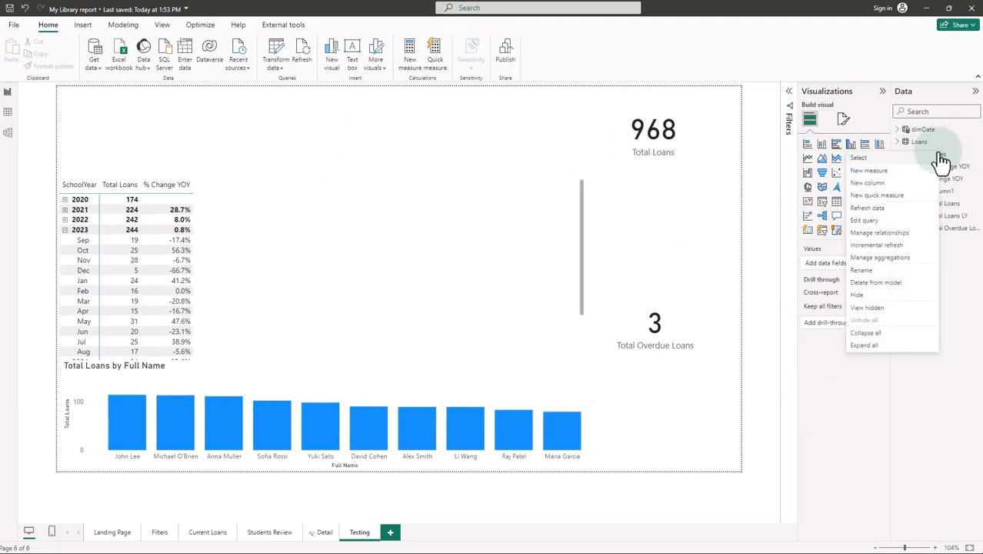
pyautogui.click(890, 182)
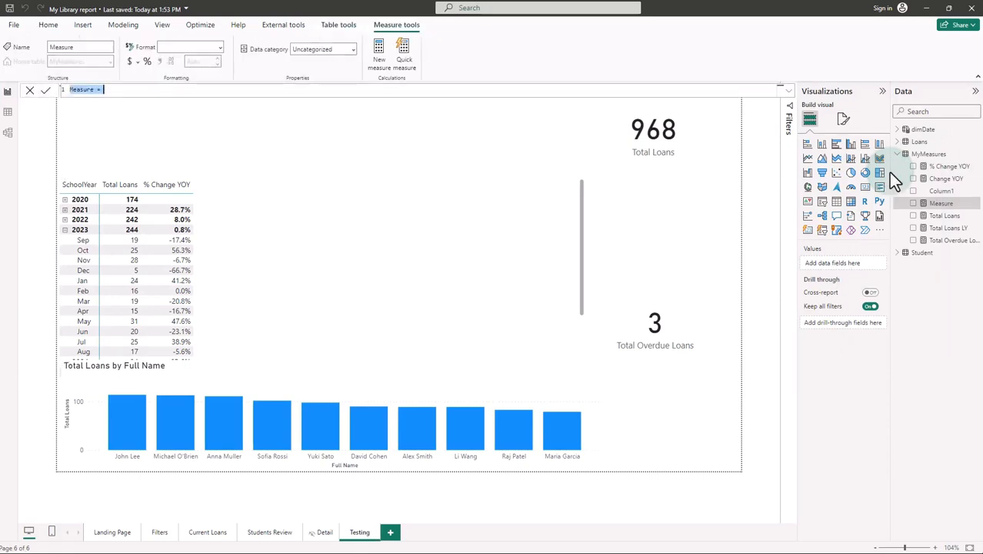
pyautogui.press('BackSpace')
pyautogui.write('Report')
pyautogui.write(' Header')
pyautogui.write('=')
pyautogui.write('= ')
pyautogui.write('"Loans R')
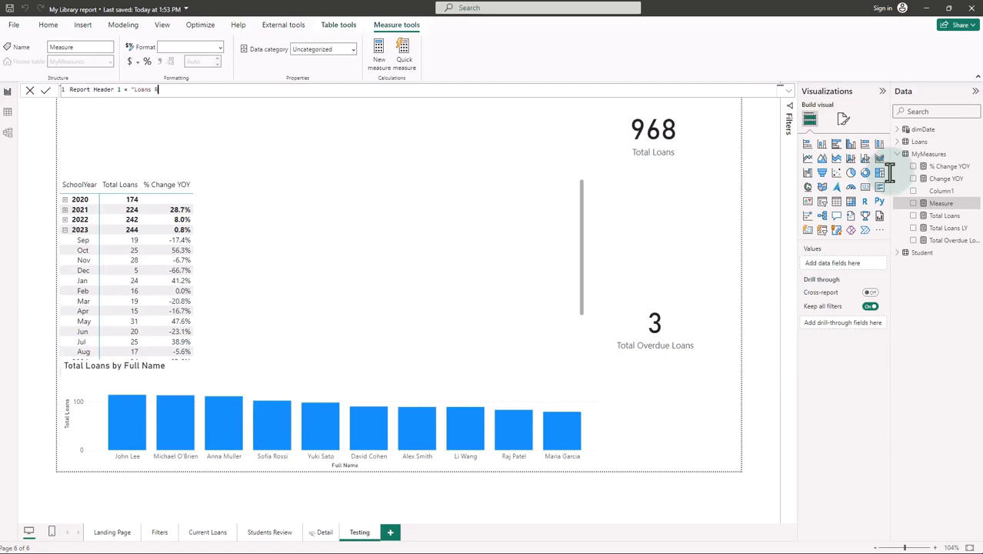
pyautogui.write('eporting -"')
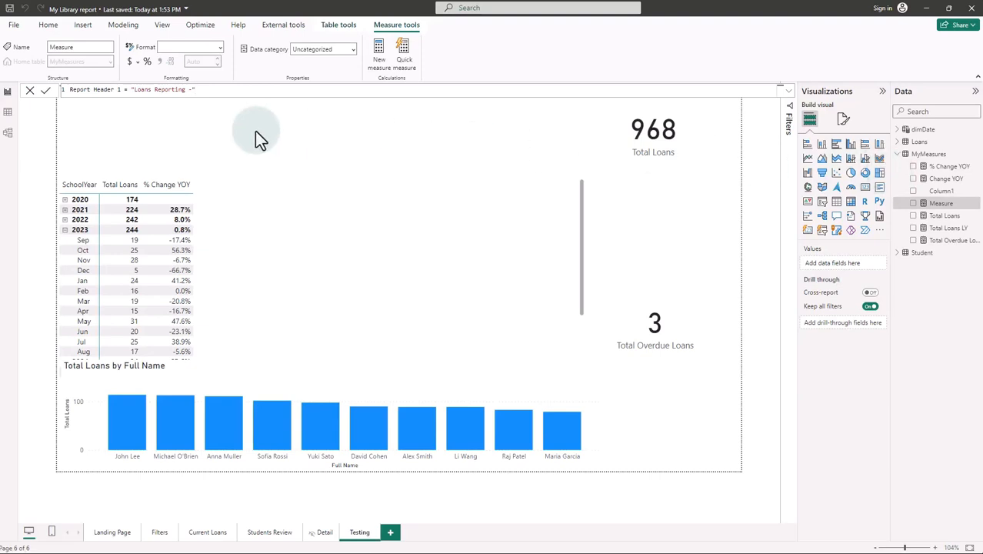
# Append an IF to the Report Header 1 expression with & that tests HASONEVALUE(Student[Full Name])
pyautogui.write(' & if(')
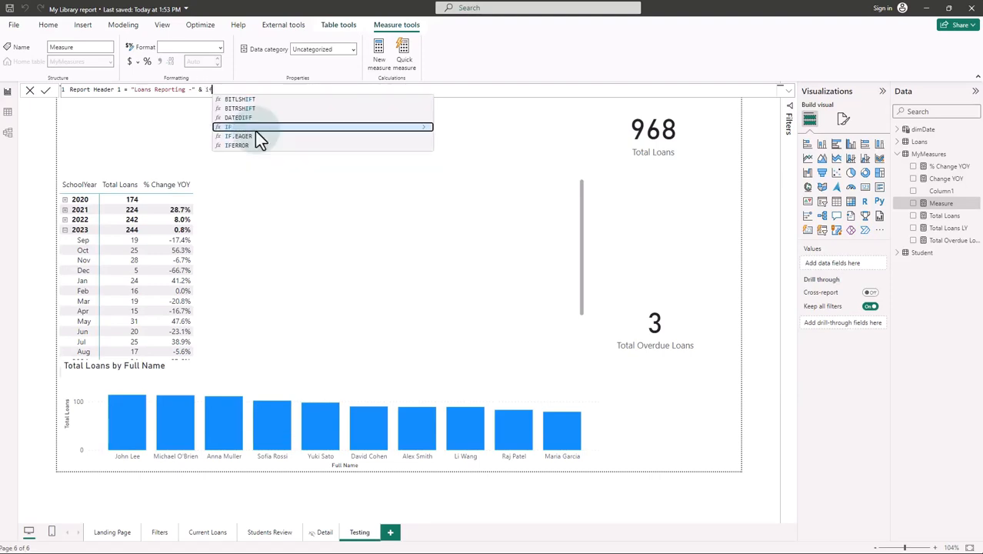
pyautogui.write('hason')
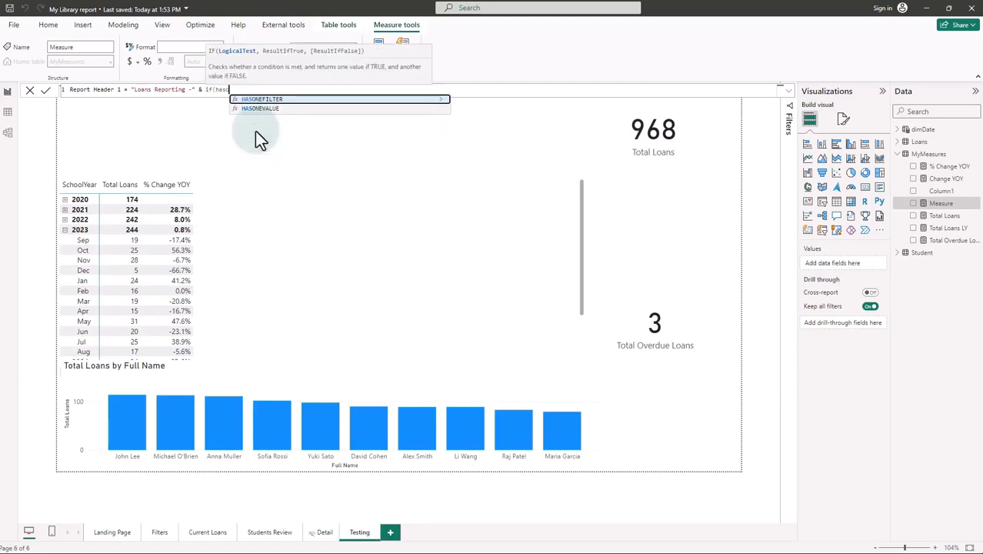
pyautogui.click(262, 110)
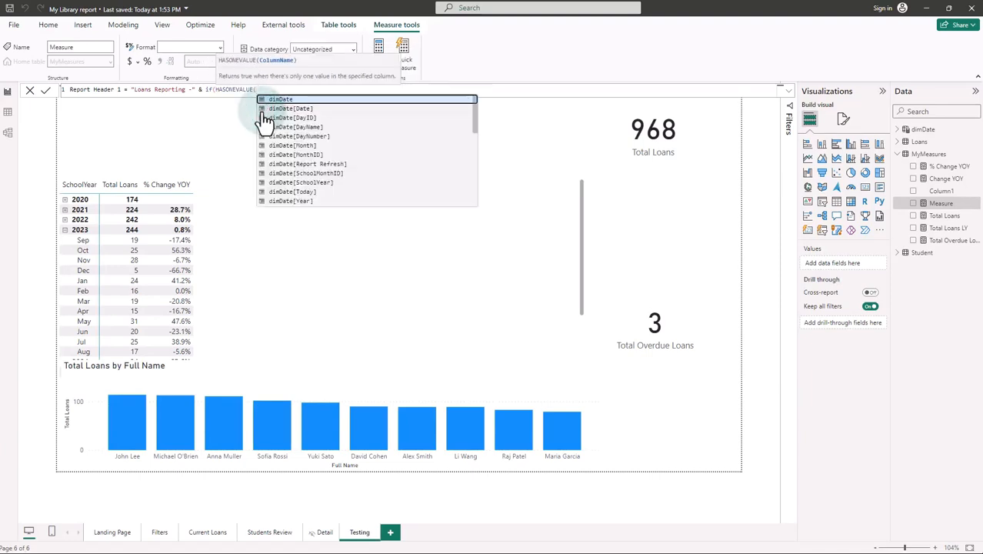
pyautogui.write('nam')
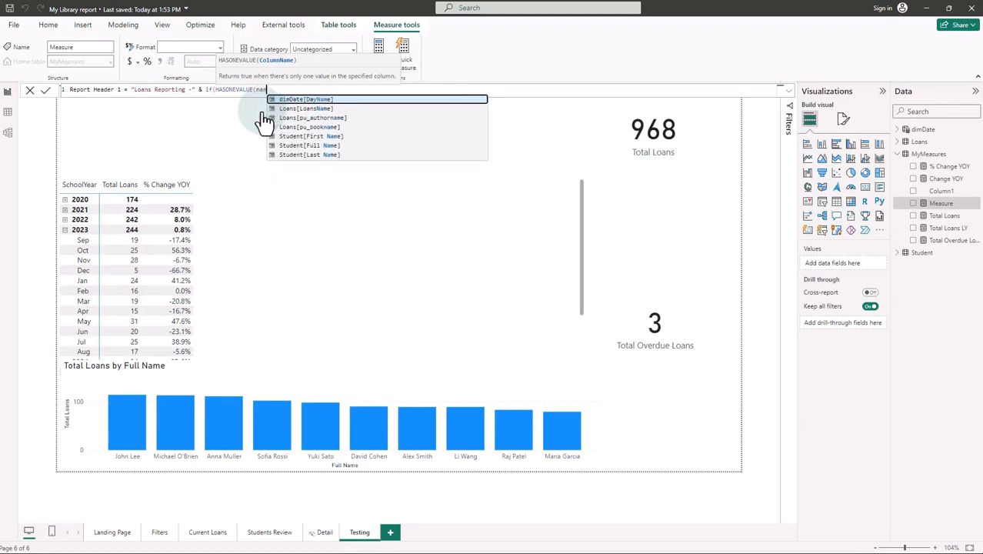
pyautogui.click(335, 145)
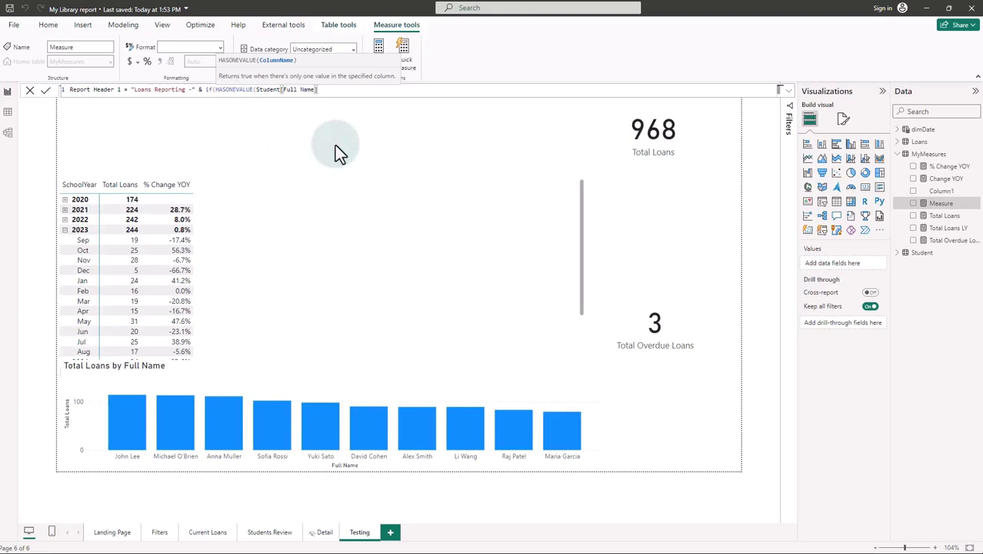
pyautogui.write('),')
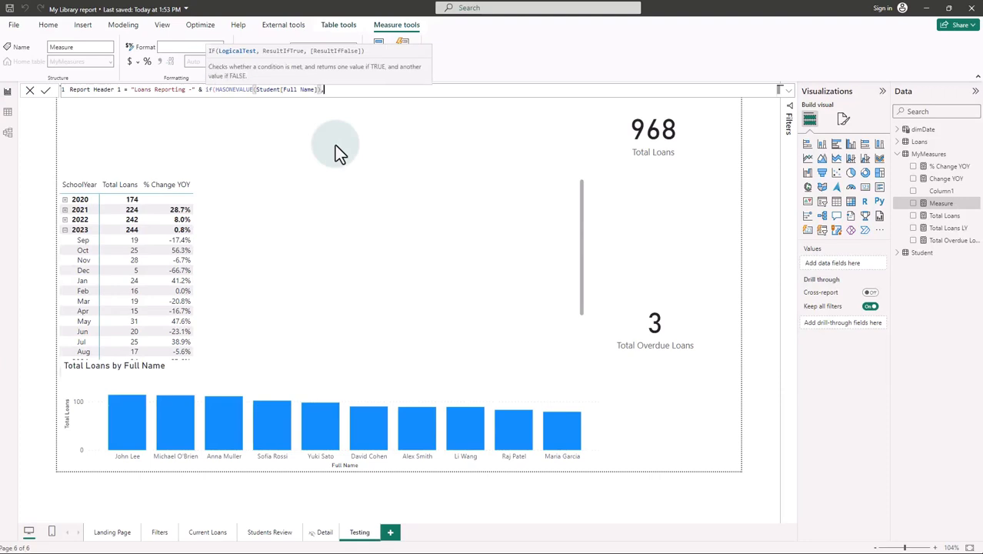
# Complete the IF with VALUES(Student[Full Name]) as the true result and "" as the false result, and commit the measure
pyautogui.write(' v')
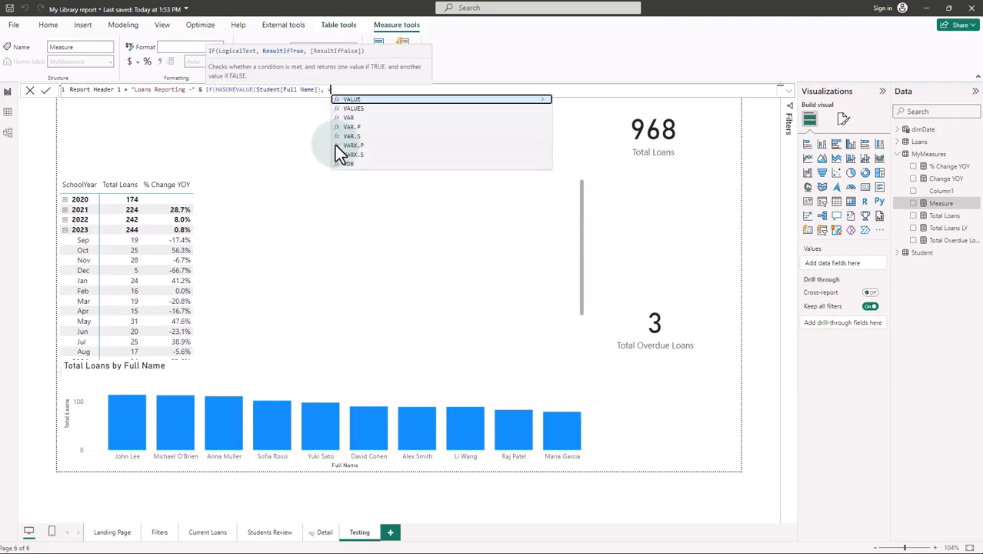
pyautogui.write('alu')
pyautogui.click(394, 193)
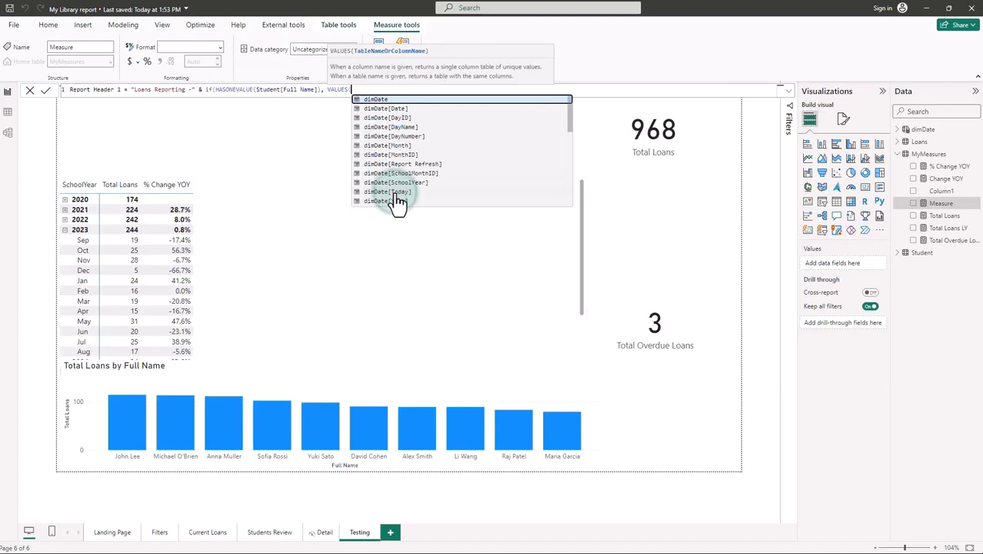
pyautogui.write('name')
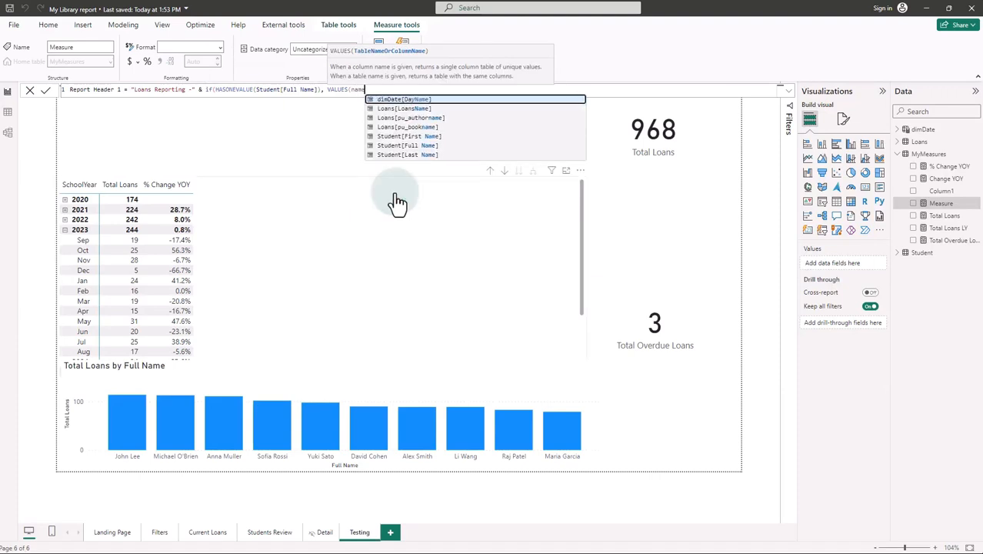
pyautogui.click(406, 145)
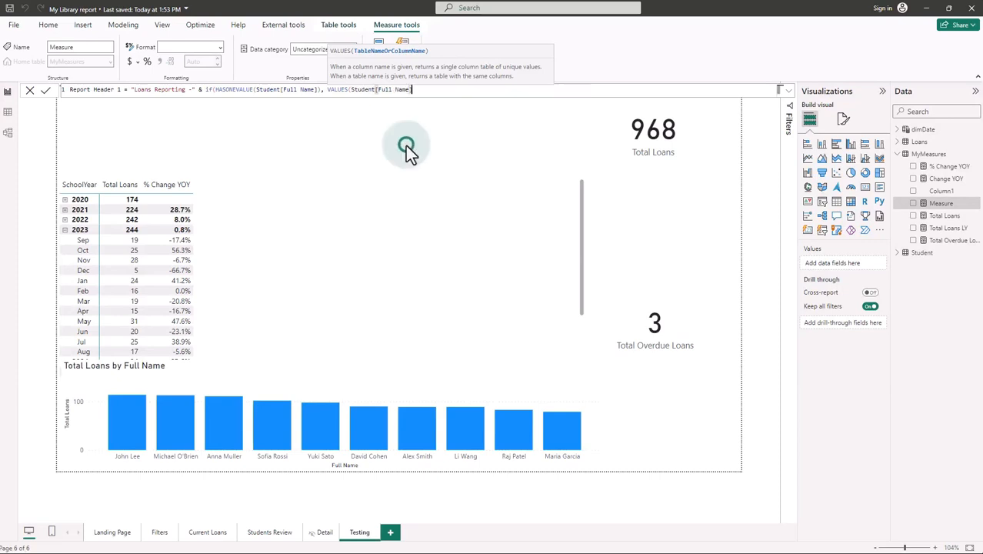
pyautogui.write(')')
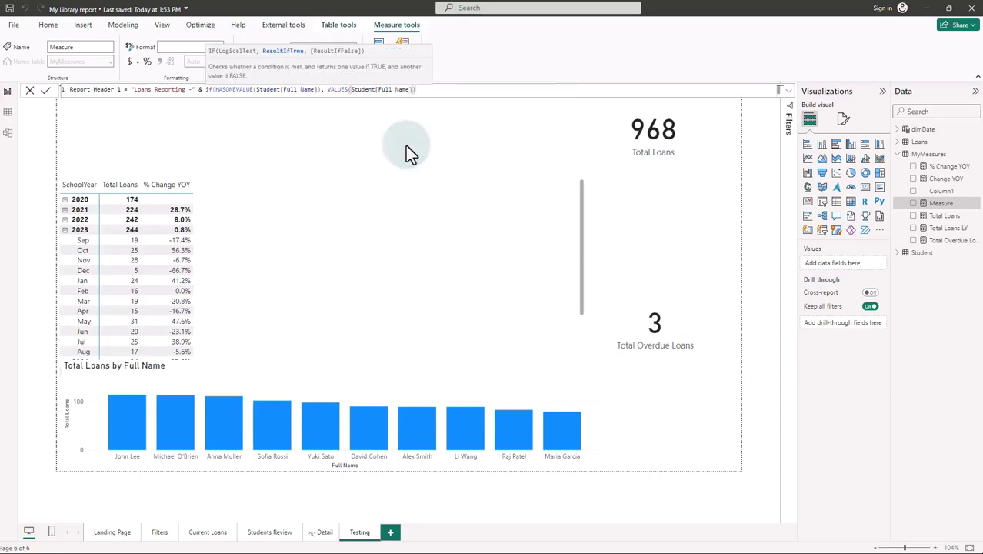
pyautogui.write(',"")')
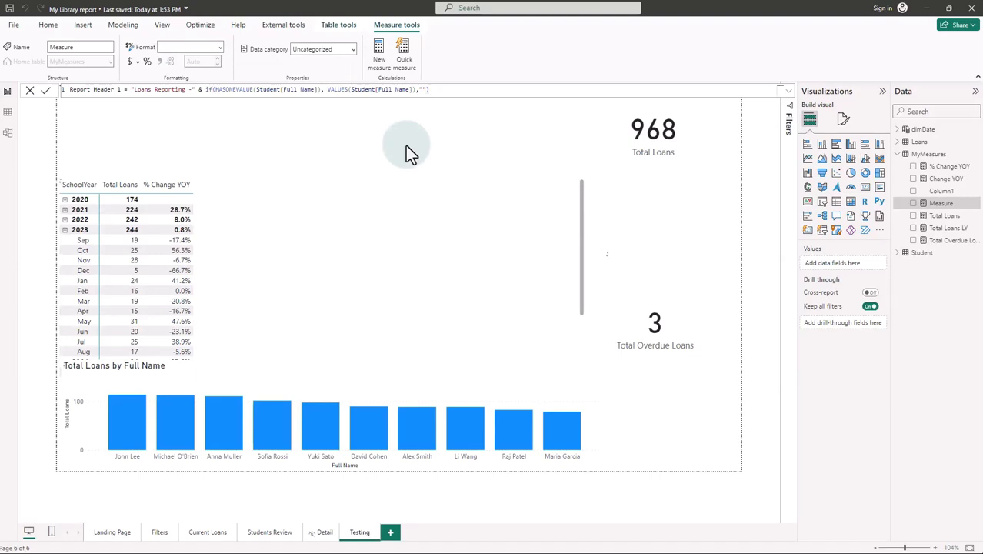
pyautogui.press('Return')
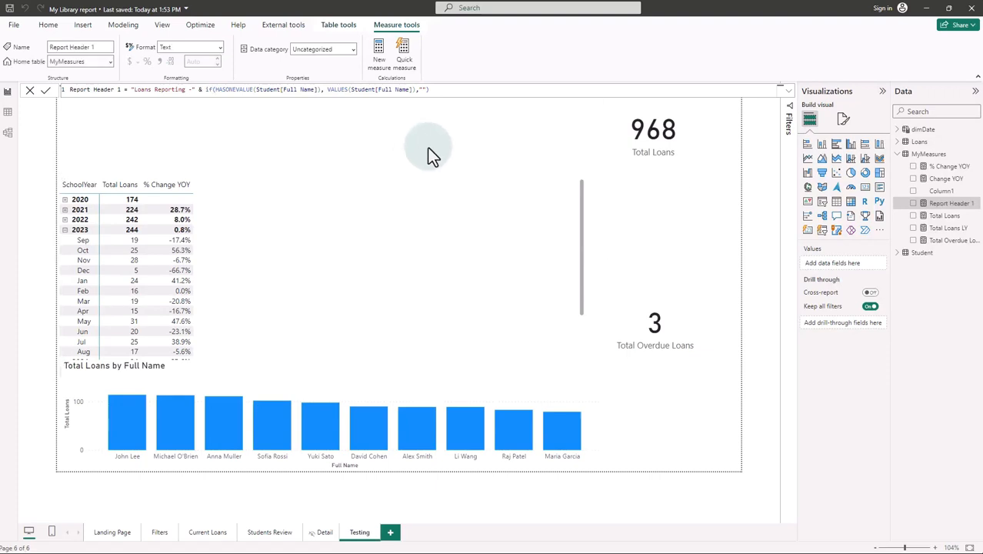
# Add a card visual above the matrix that shows the Report Header 1 measure
pyautogui.click(867, 189)
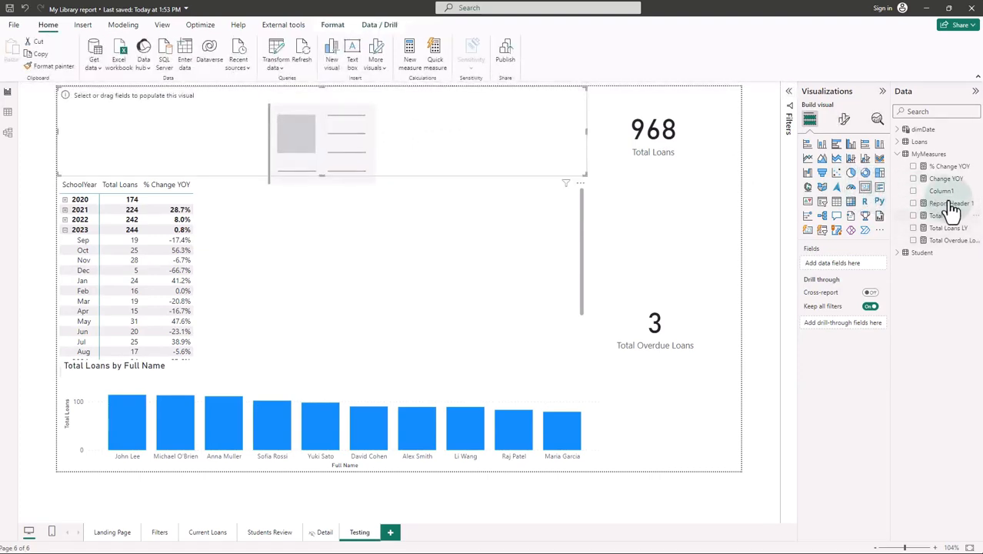
pyautogui.moveTo(952, 203); pyautogui.dragTo(327, 118)
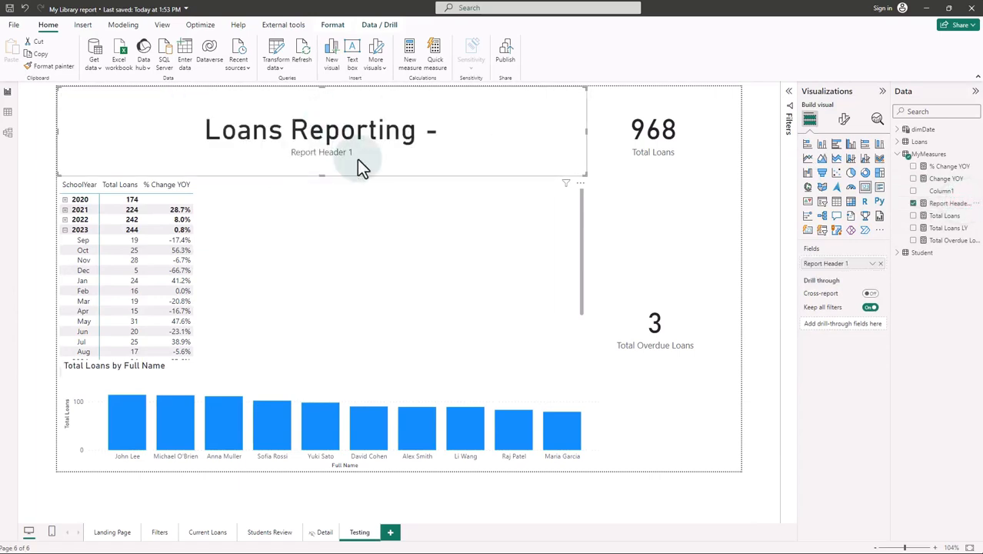
# Filter the page by the second student's bar in the Total Loans by Full Name chart and save the report
pyautogui.click(172, 419)
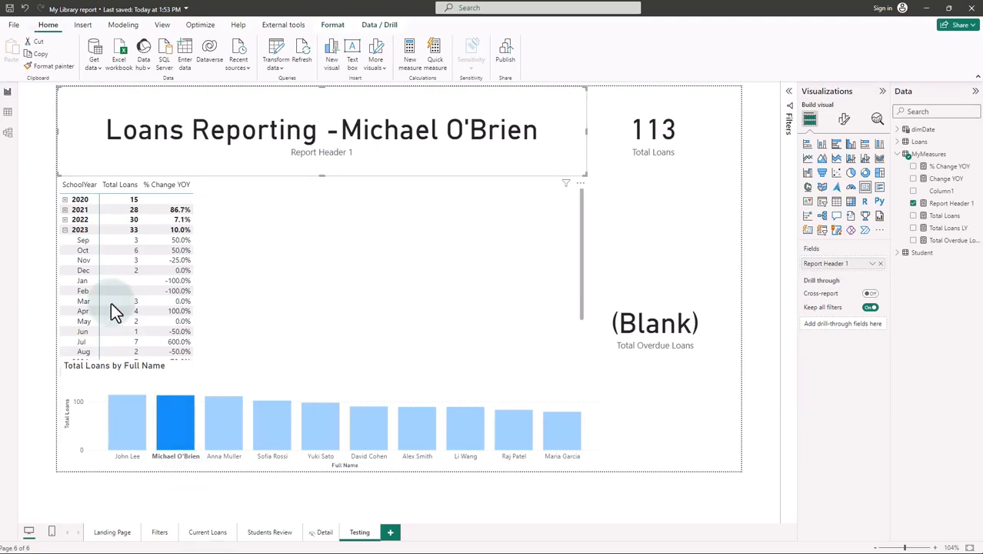
pyautogui.click(9, 9)
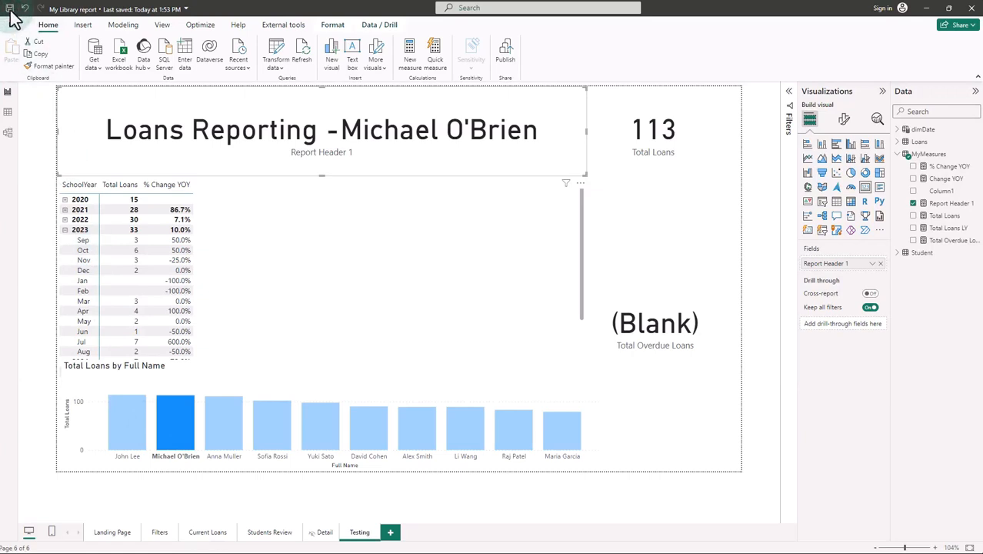